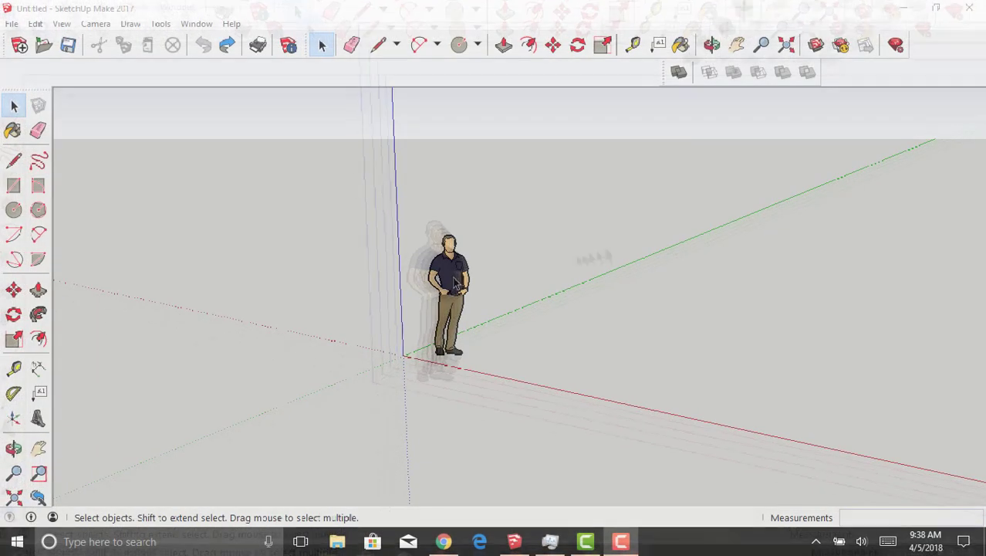
# - Delete the default human figure and draw a ground-plane circle about 1764 mm in radius centred on the origin
pyautogui.click(455, 282)
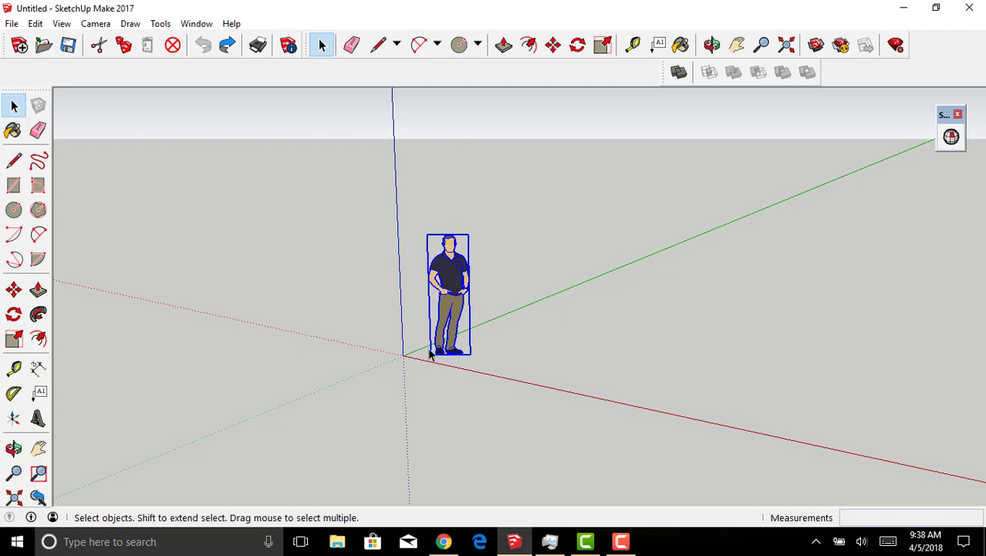
pyautogui.press('Delete')
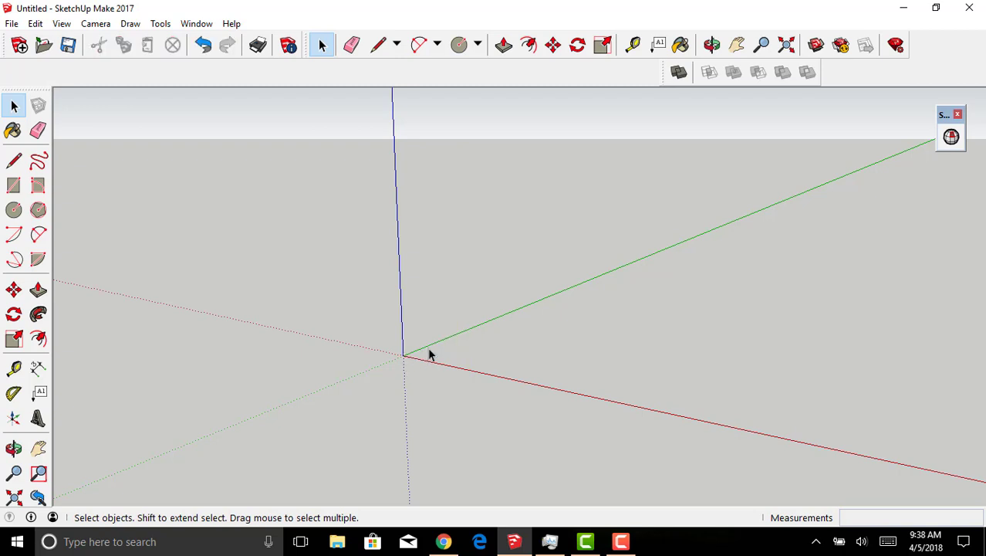
pyautogui.click(14, 209)
pyautogui.click(402, 355)
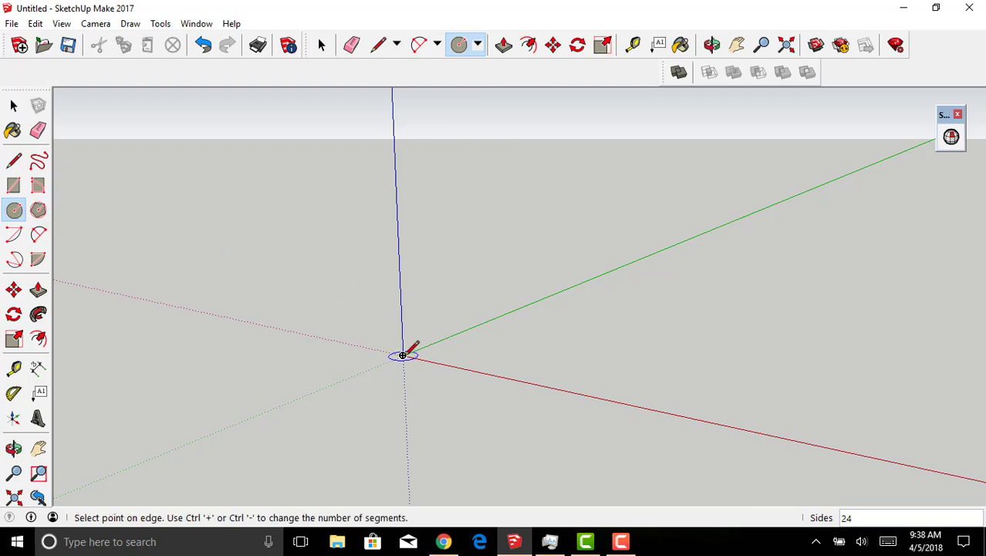
pyautogui.click(508, 371)
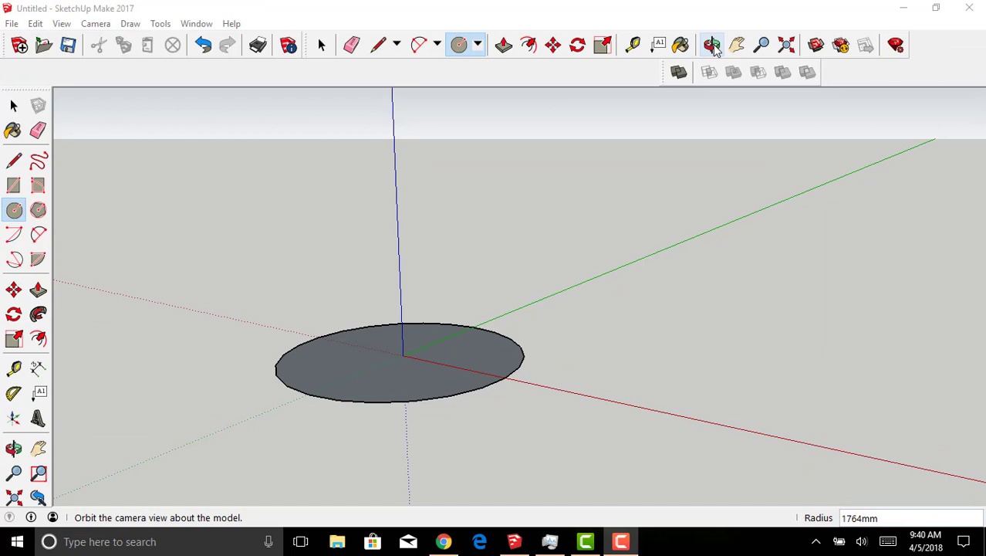
# - Draw a vertical line about 839 mm long up the blue axis from the circle's centre
pyautogui.click(711, 44)
pyautogui.moveTo(557, 289); pyautogui.dragTo(653, 314)
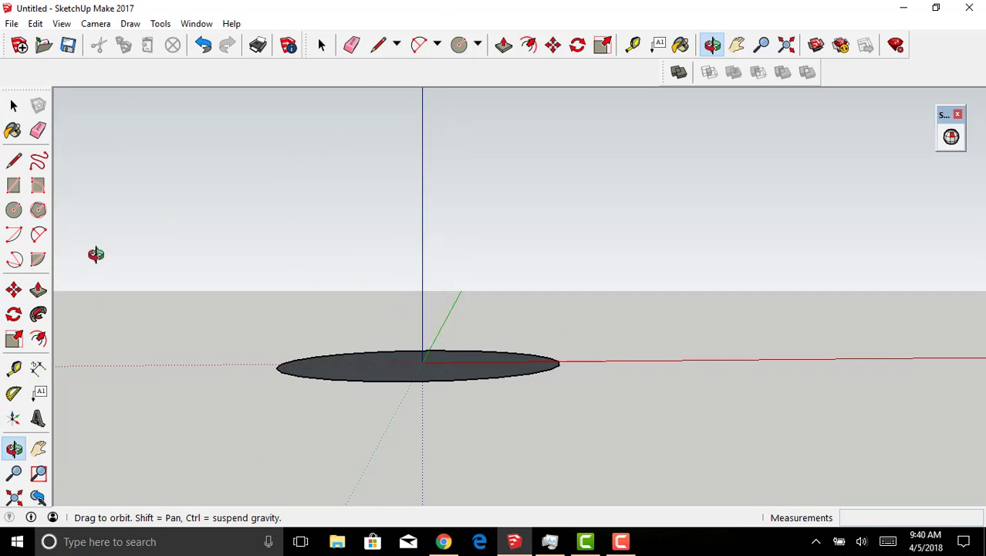
pyautogui.click(14, 160)
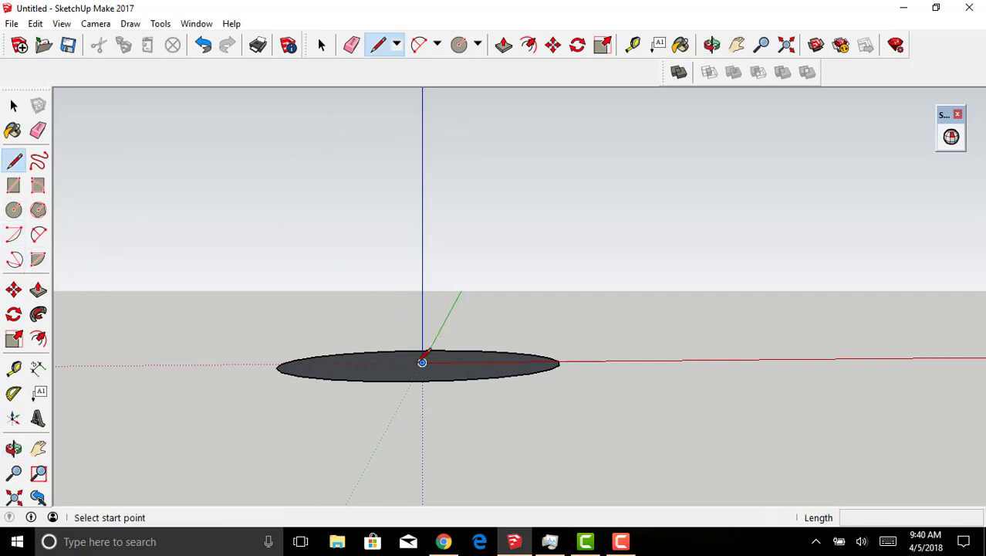
pyautogui.click(422, 362)
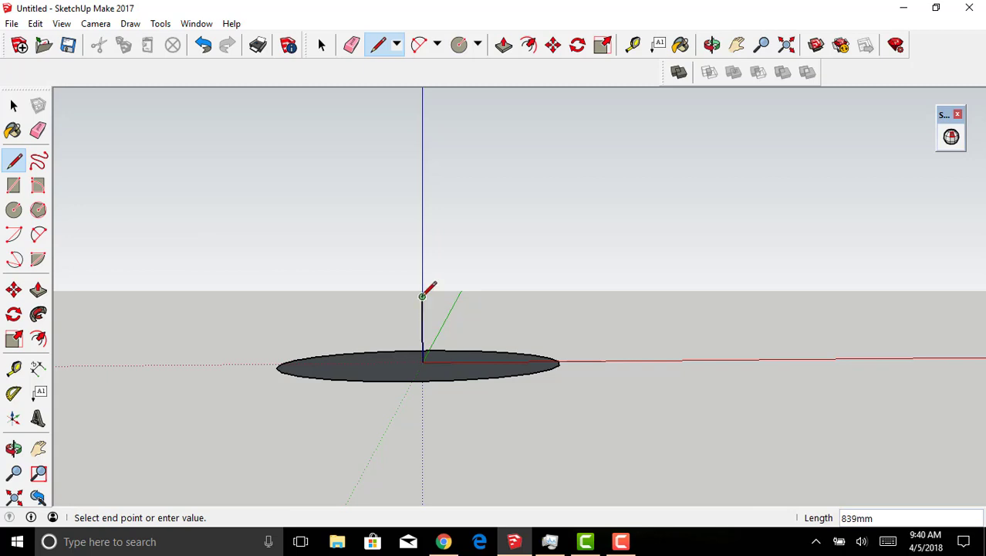
pyautogui.click(422, 296)
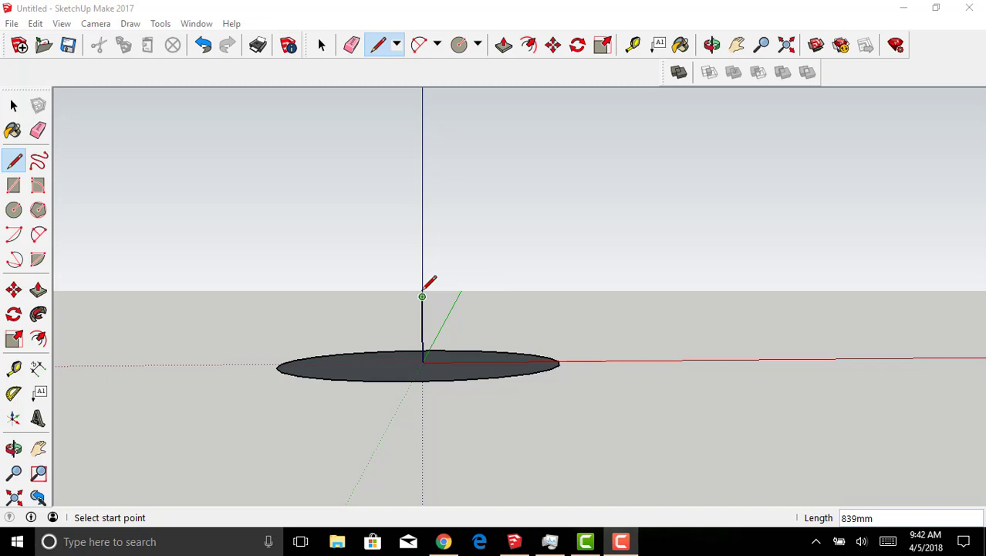
# - Draw a large upright rectangle in the red-blue plane, starting from the top end of the vertical line
pyautogui.click(14, 186)
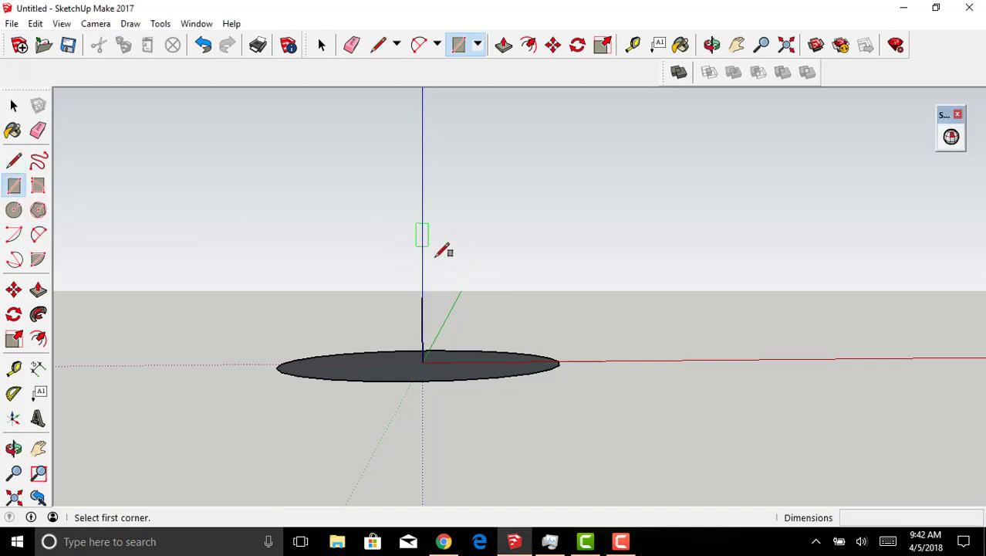
pyautogui.click(422, 297)
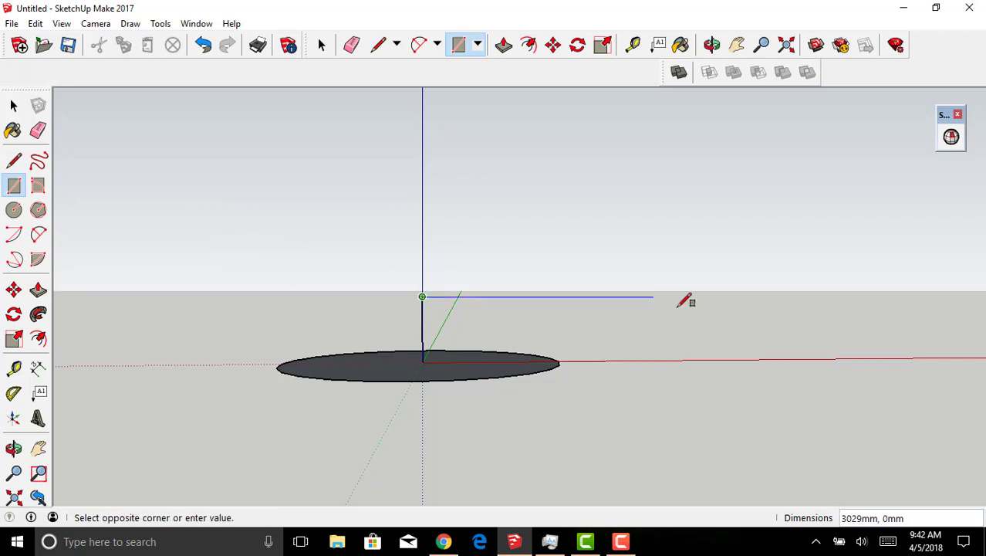
pyautogui.scroll(2, 759, 111)
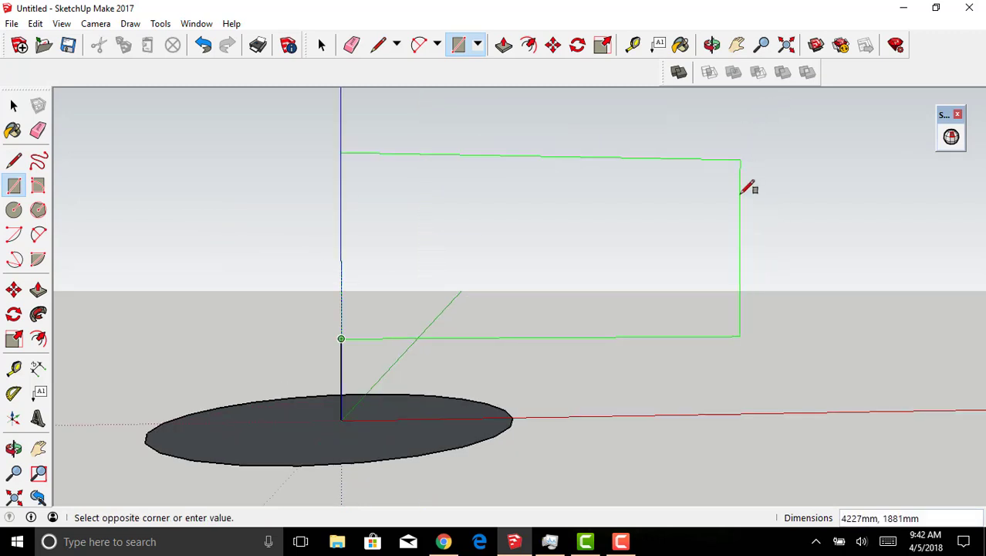
pyautogui.scroll(-5, 744, 193)
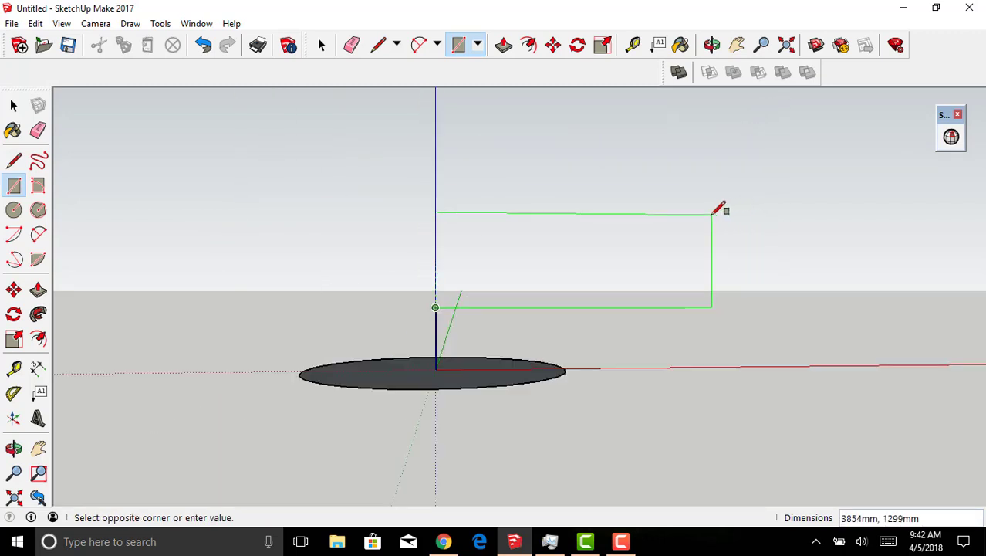
pyautogui.click(781, 116)
pyautogui.scroll(2, 687, 195)
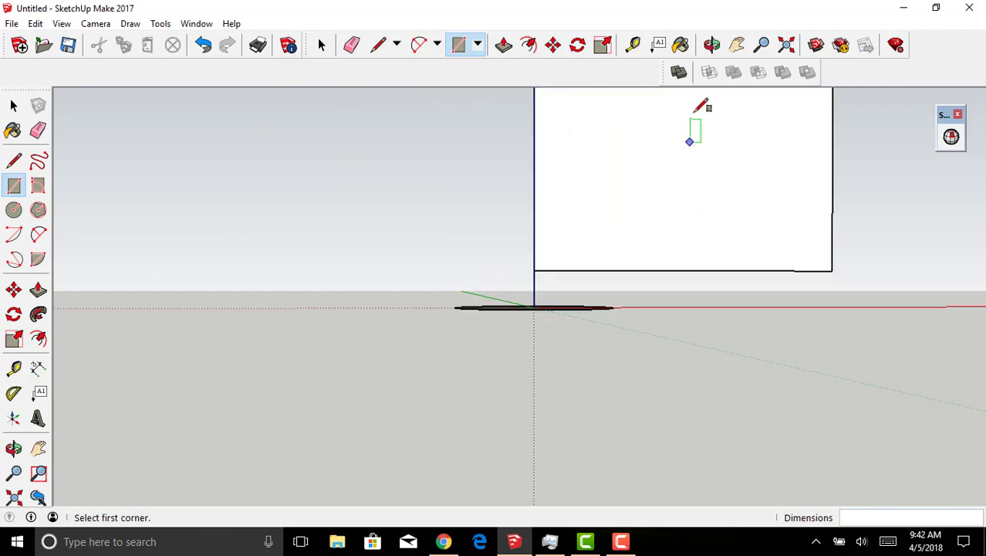
# - Draw a line about 3069 mm long on the rectangle, starting at its axis-side edge just above and parallel to the bottom edge
pyautogui.click(711, 44)
pyautogui.moveTo(571, 347); pyautogui.dragTo(679, 262)
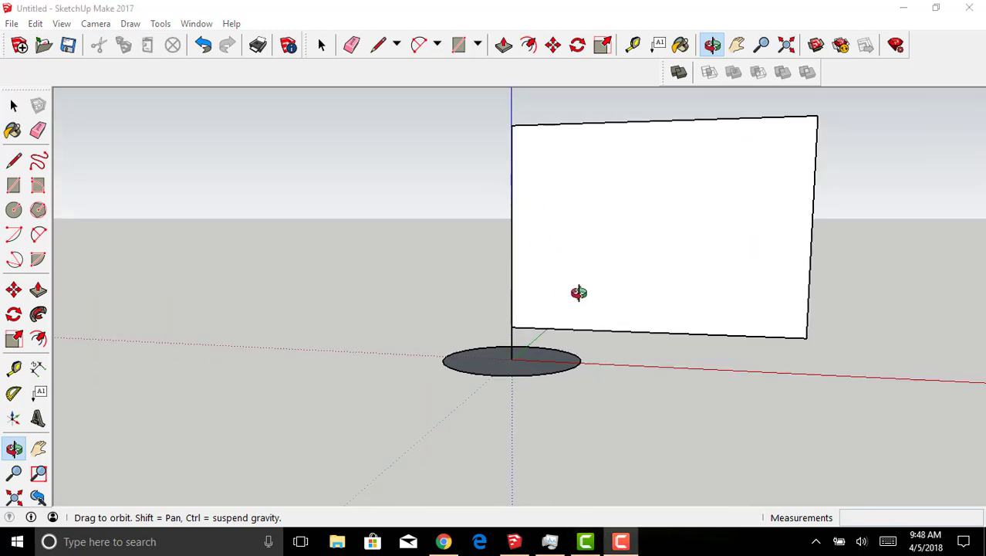
pyautogui.moveTo(578, 291); pyautogui.dragTo(608, 278)
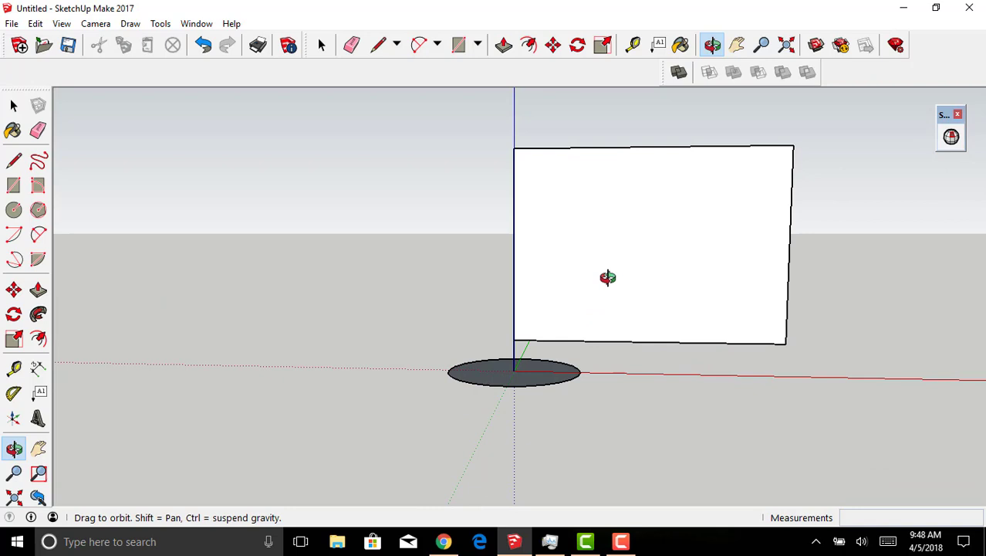
pyautogui.click(14, 162)
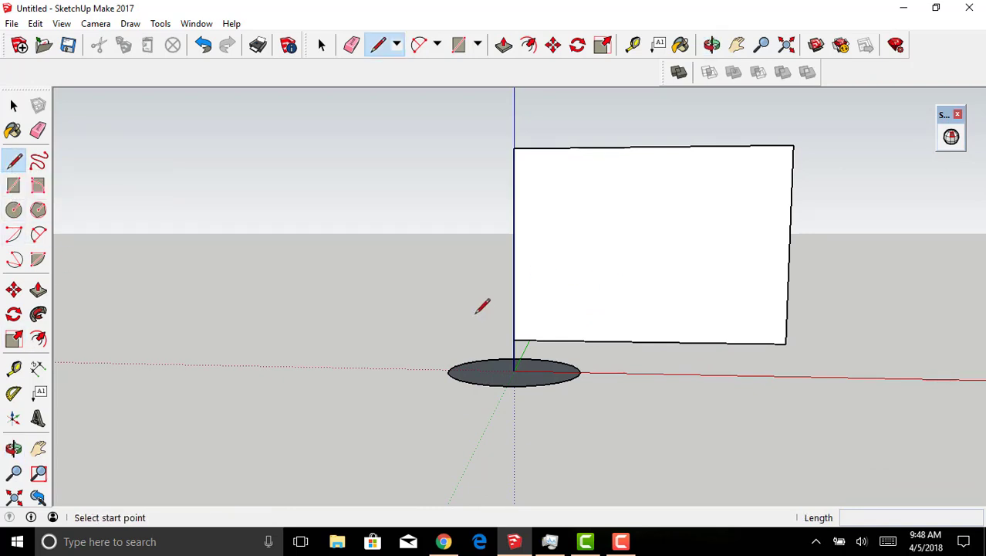
pyautogui.click(514, 326)
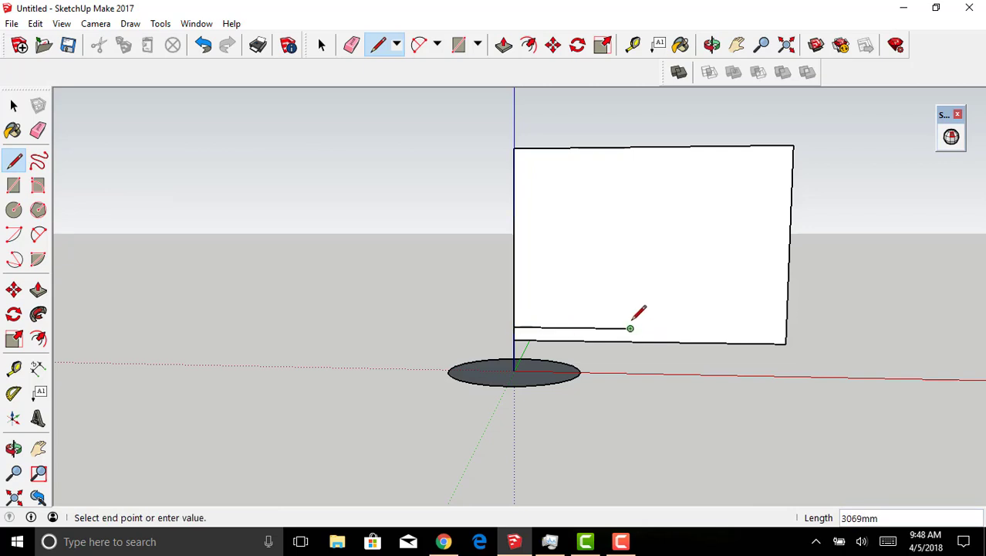
pyautogui.click(632, 317)
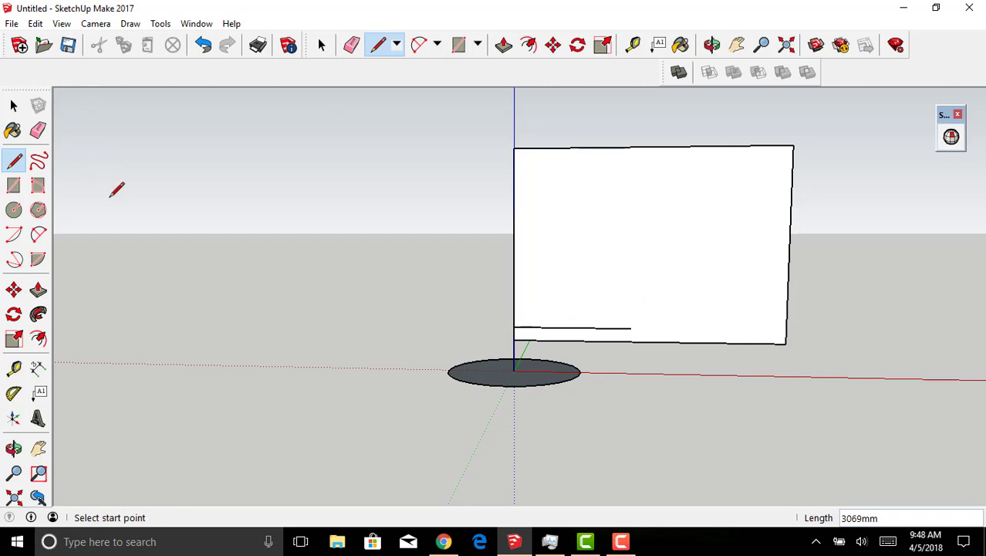
# - Draw the outer 2-point arc from the rectangle's bottom edge up into the face, with a bulge of about 1036 mm
pyautogui.click(15, 236)
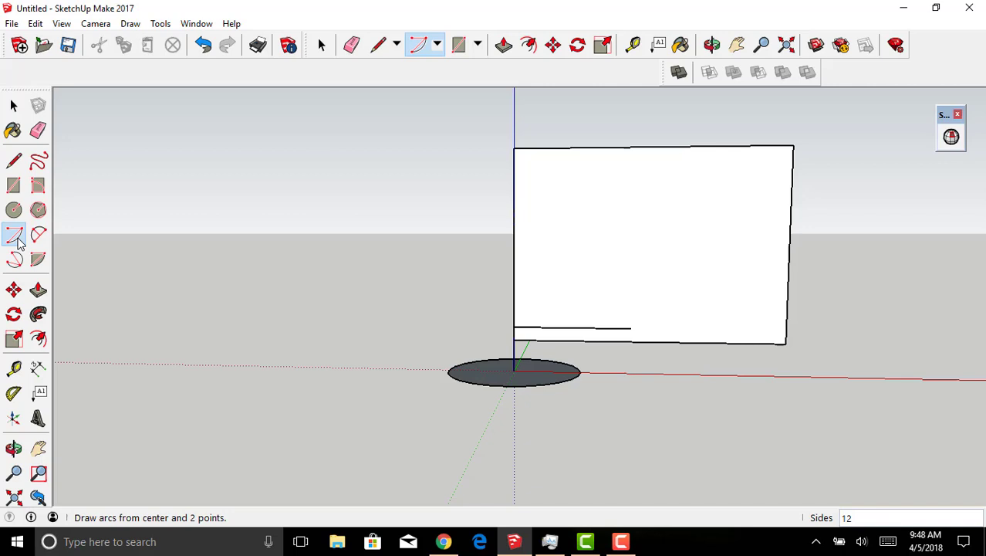
pyautogui.click(39, 236)
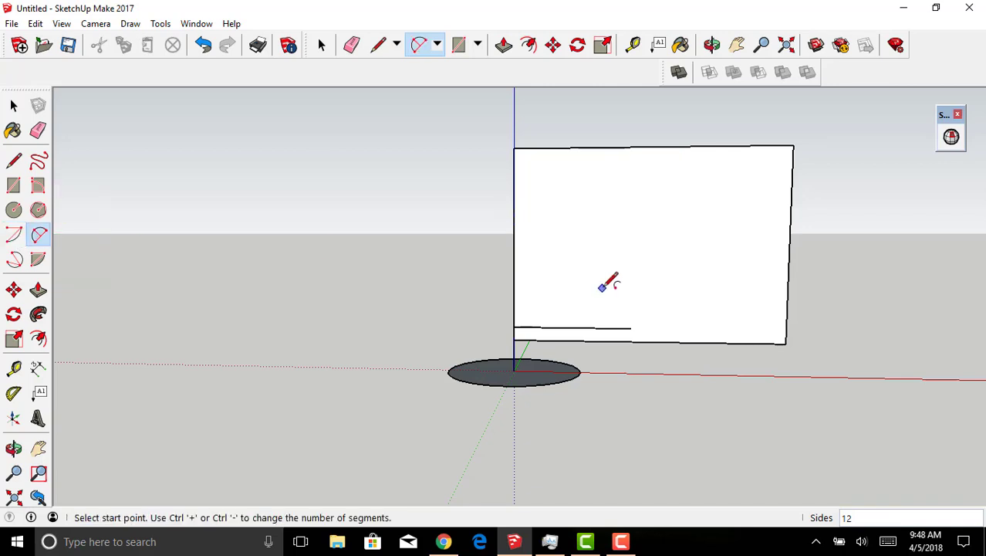
pyautogui.click(647, 340)
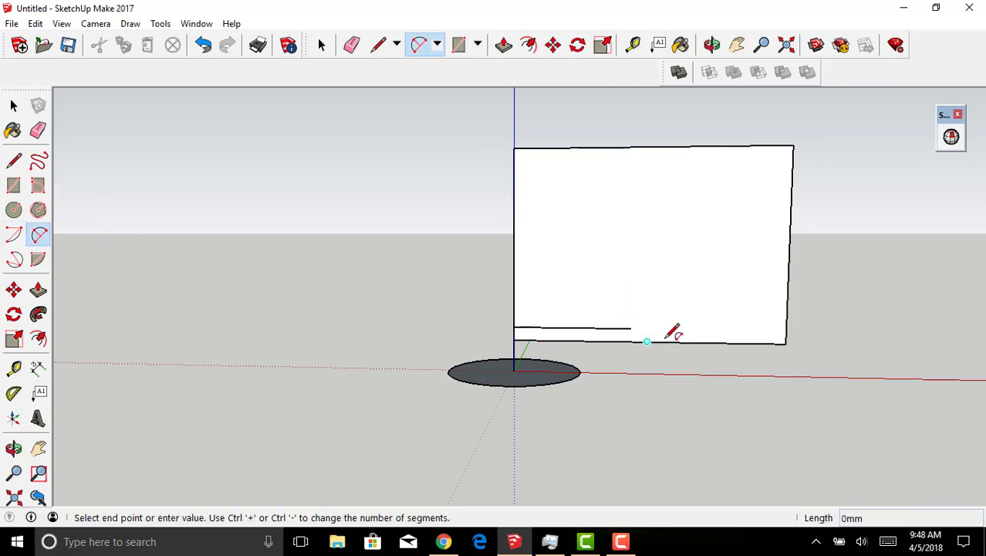
pyautogui.click(703, 228)
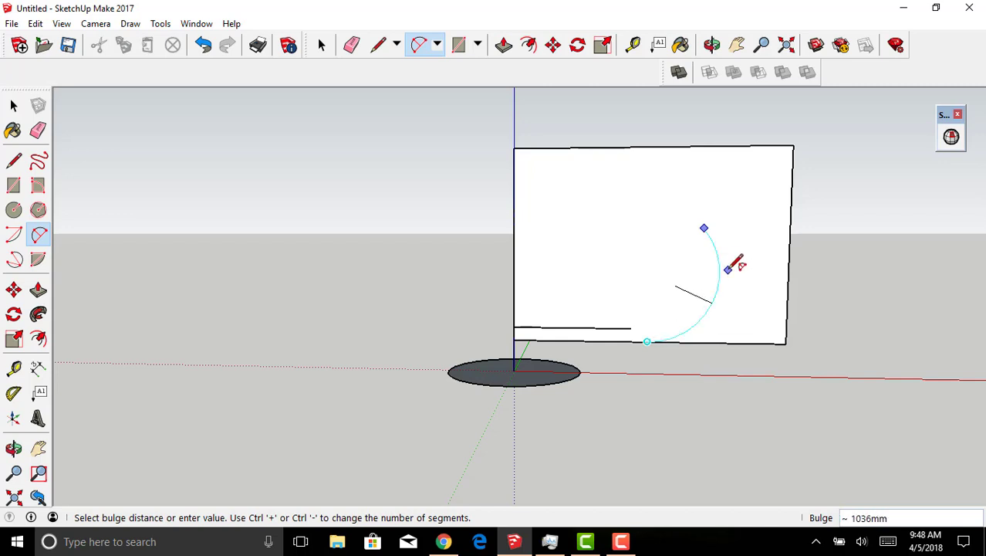
pyautogui.click(737, 263)
# - Draw the inner arc from the free end of the horizontal line, ending beside the outer arc's upper end, with a bulge of about 1212 mm
pyautogui.click(630, 328)
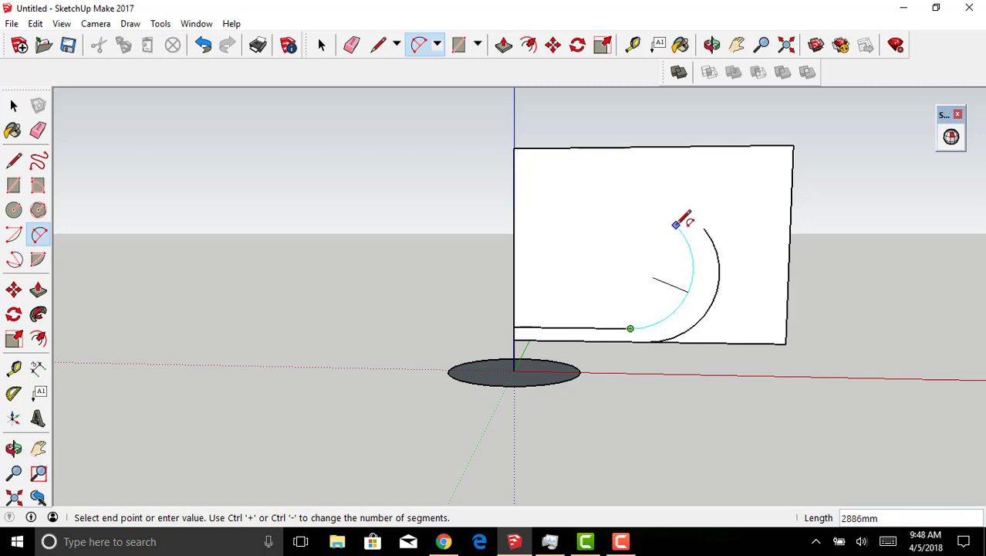
pyautogui.click(676, 224)
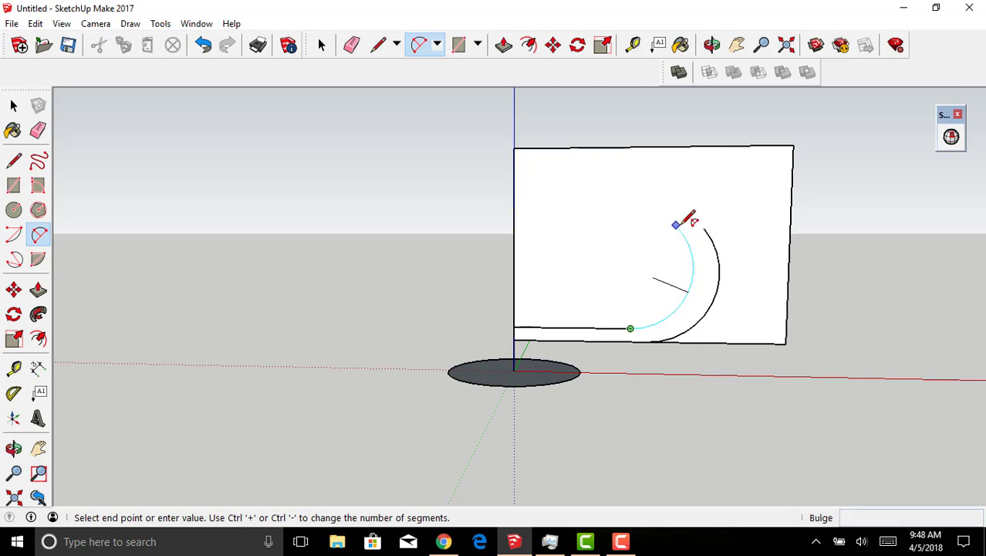
pyautogui.click(716, 244)
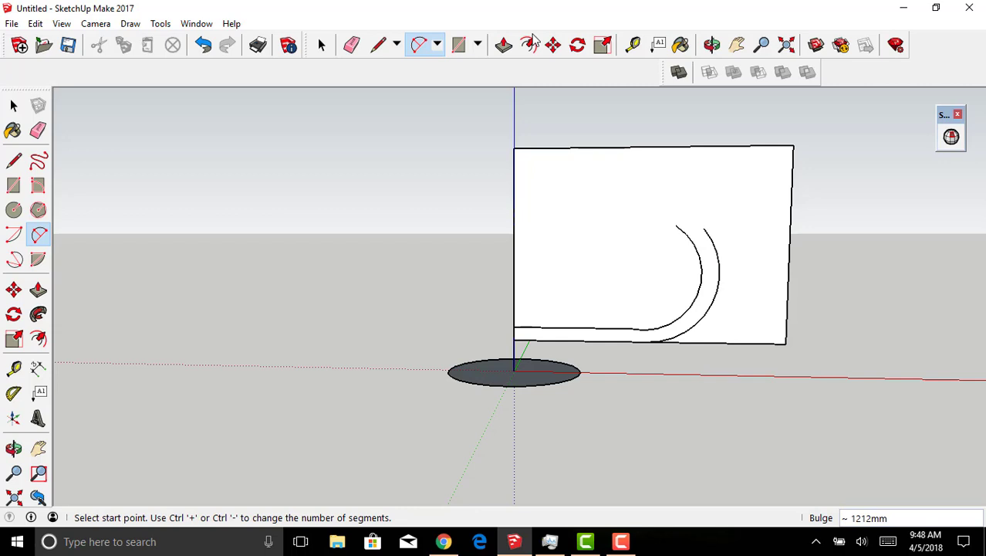
# - Connect the upper ends of the outer and inner arcs to the rectangle's top edge with lines about 2344 mm and 3029 mm long
pyautogui.click(13, 160)
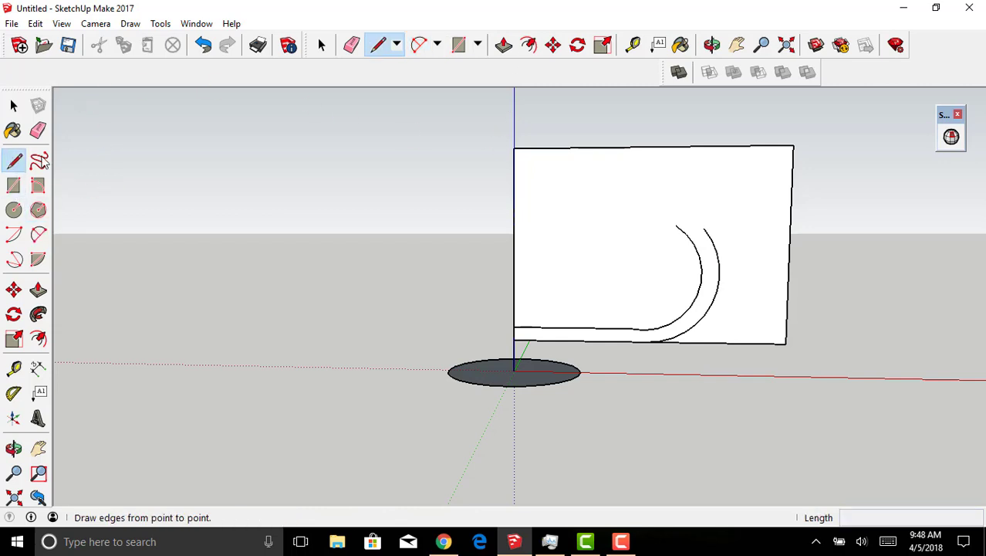
pyautogui.click(704, 228)
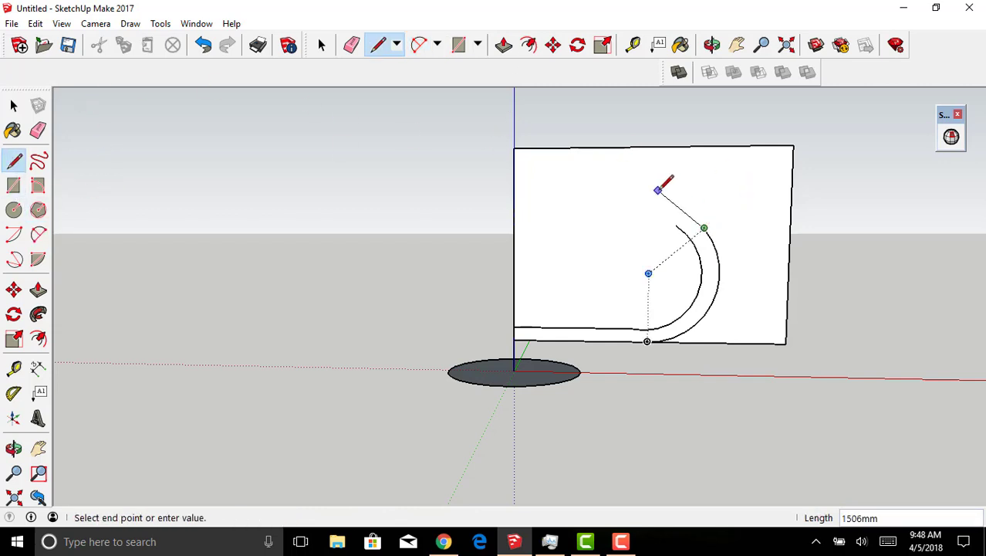
pyautogui.click(661, 145)
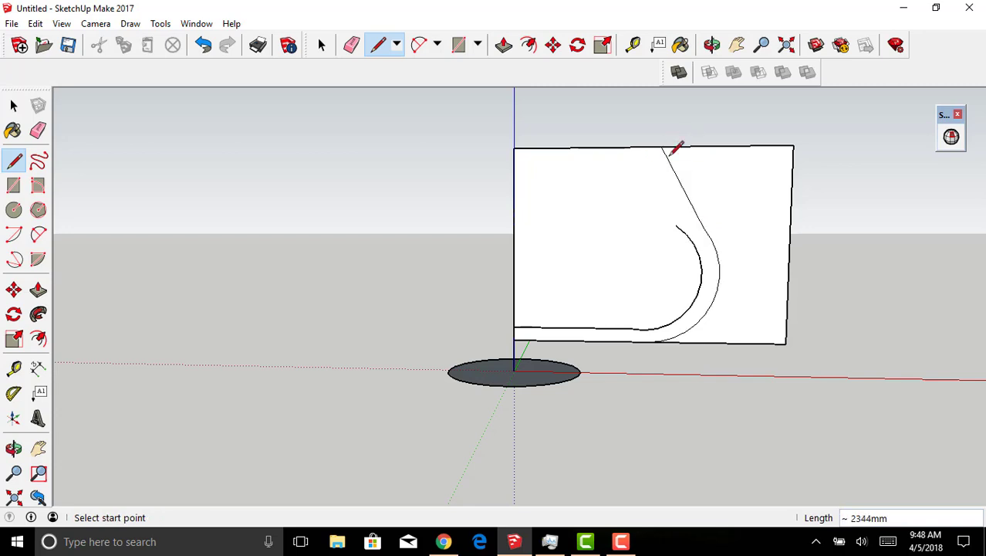
pyautogui.click(676, 224)
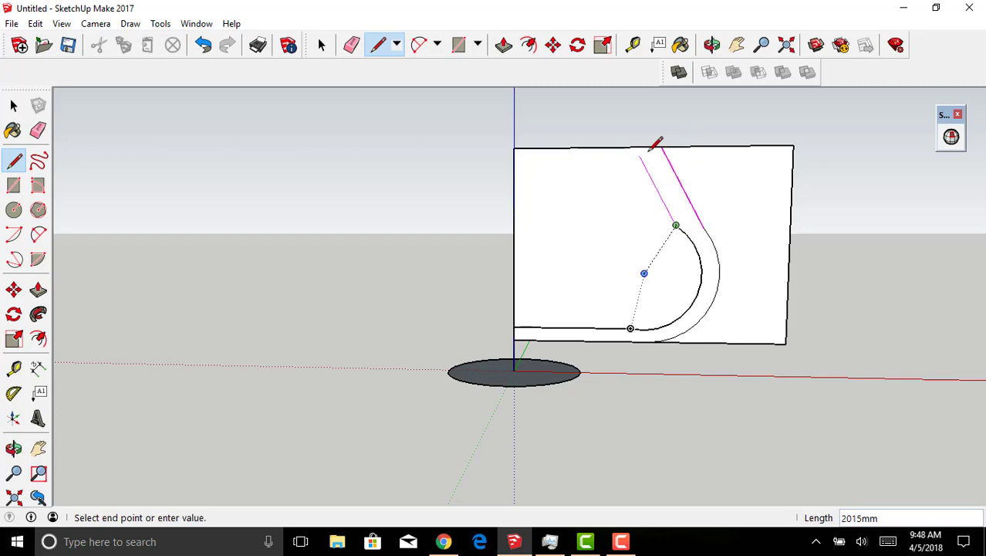
pyautogui.click(587, 147)
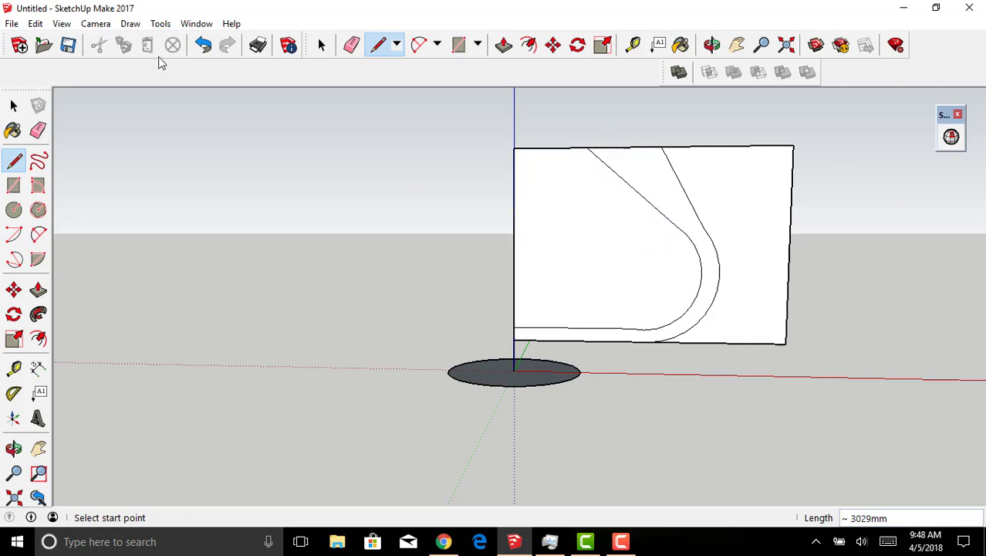
# - Erase the rectangle's leftover edges outside and inside the curved outline so only the thin profile remains
pyautogui.press('e')
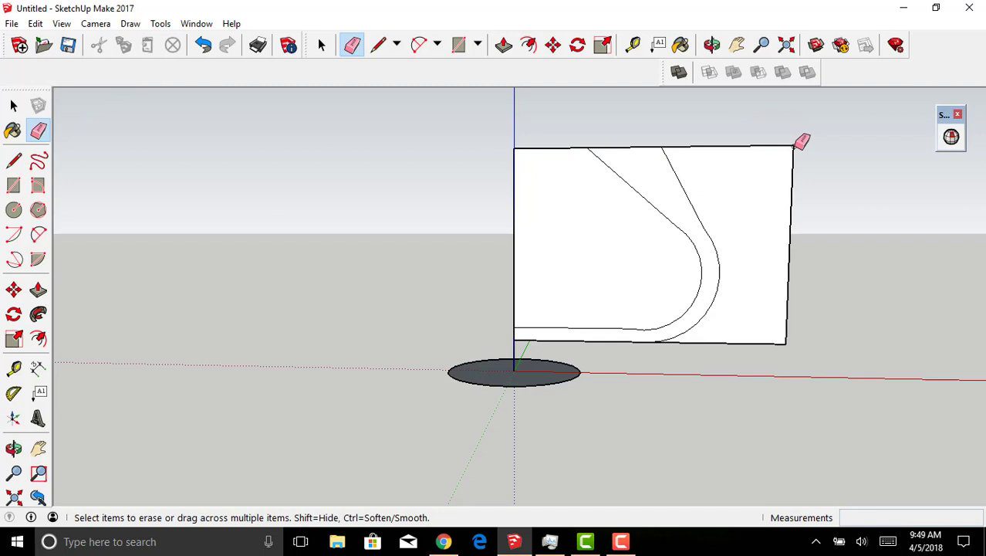
pyautogui.moveTo(795, 146); pyautogui.dragTo(794, 146)
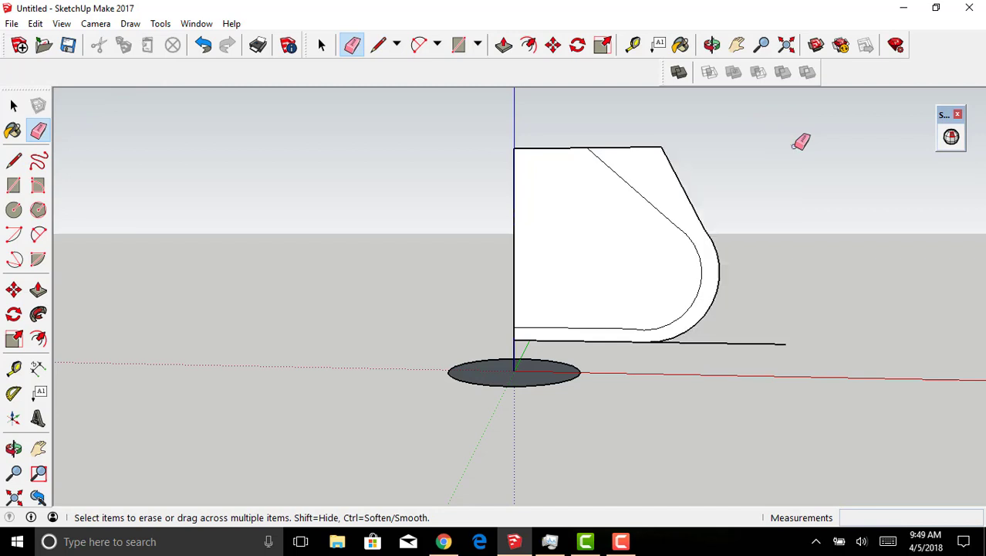
pyautogui.click(775, 345)
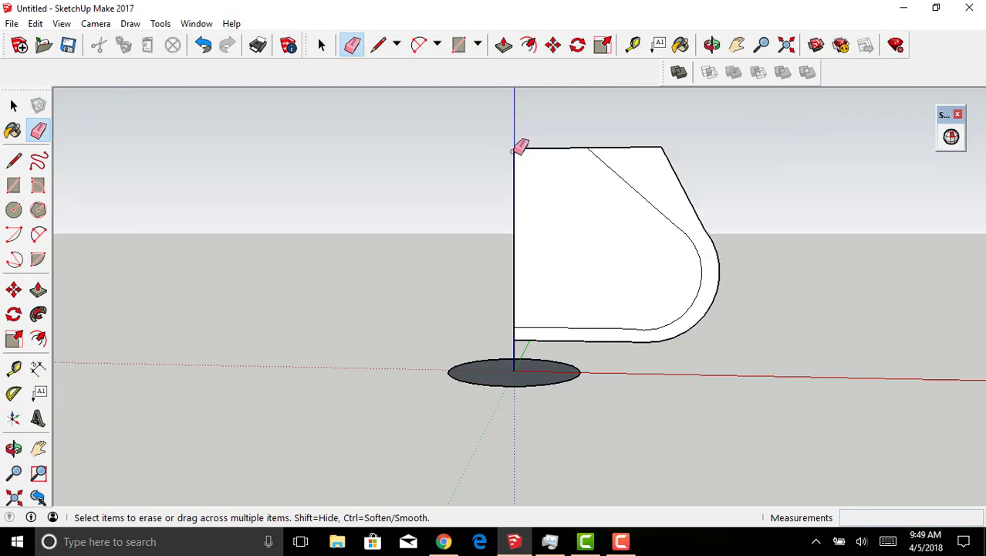
pyautogui.moveTo(512, 152); pyautogui.dragTo(516, 150)
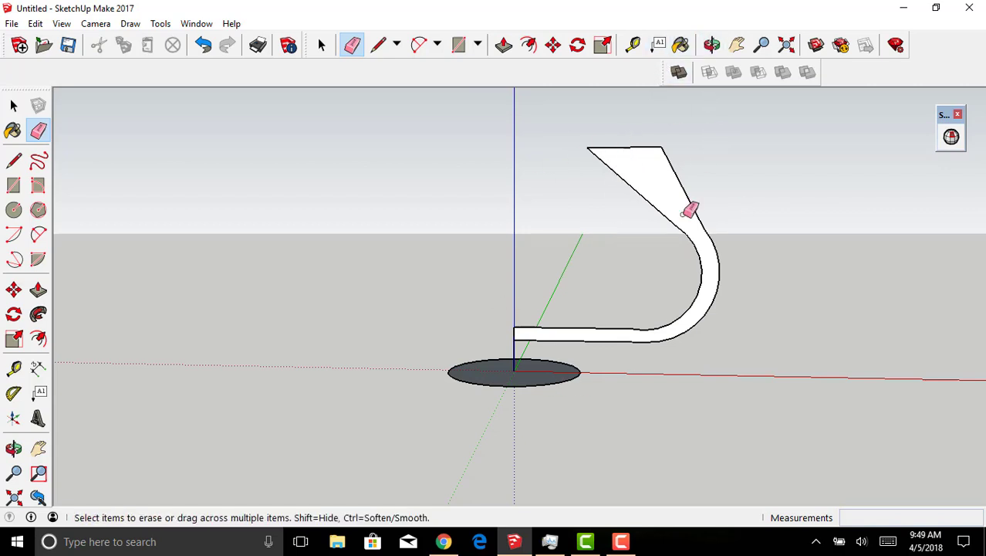
pyautogui.click(712, 44)
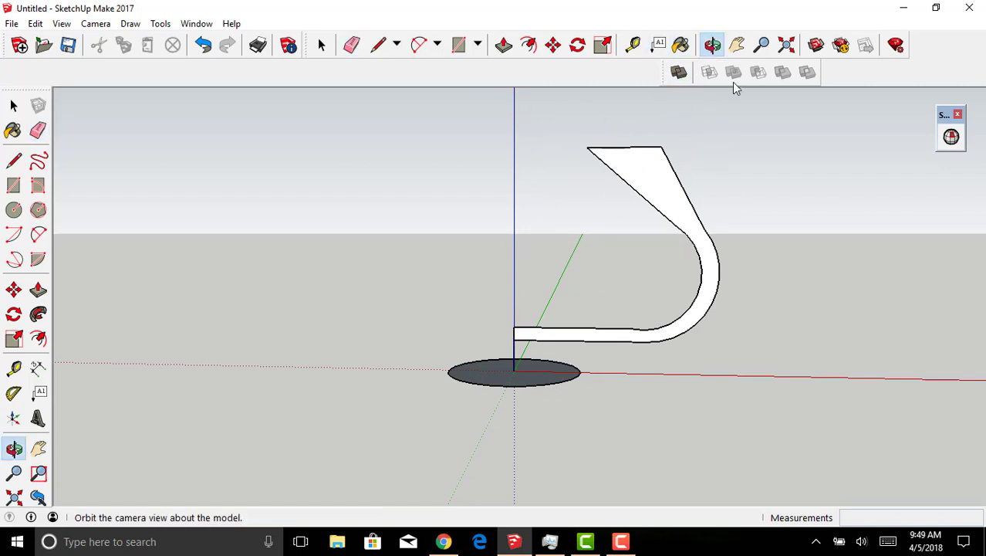
# - Revolve the curved cross-section profile around the circle on the ground with Follow Me to form the round vessel
pyautogui.moveTo(735, 89); pyautogui.dragTo(727, 247)
pyautogui.moveTo(263, 248); pyautogui.dragTo(275, 305)
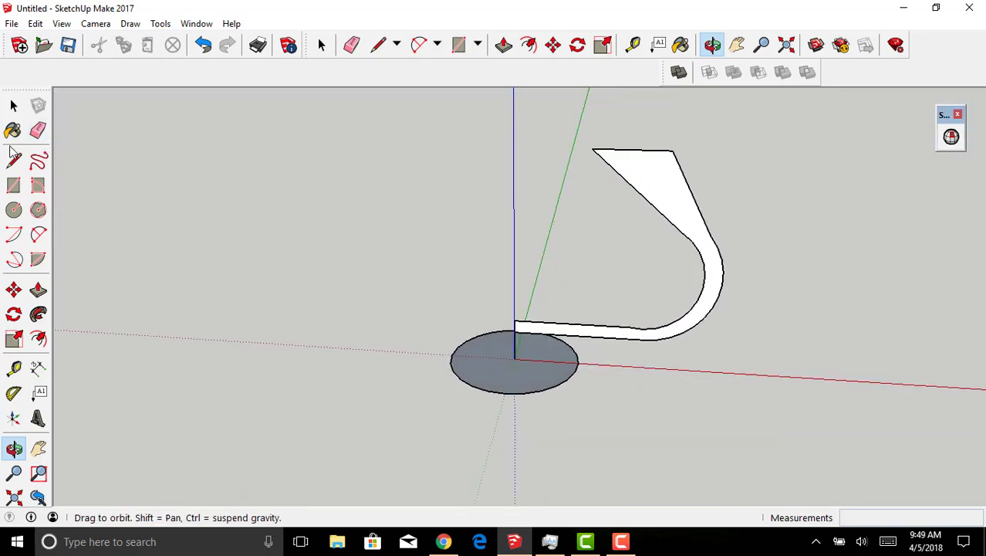
pyautogui.click(13, 105)
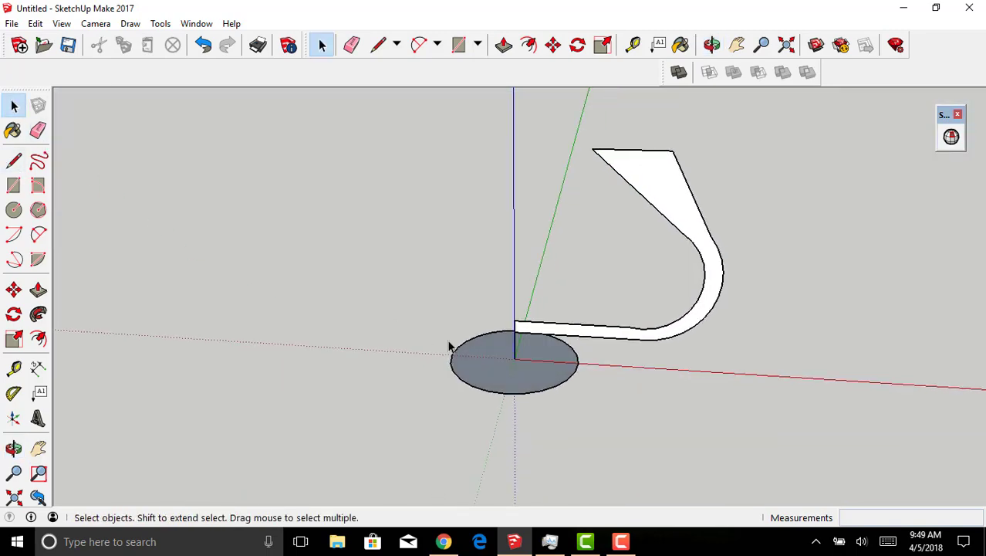
pyautogui.click(553, 390)
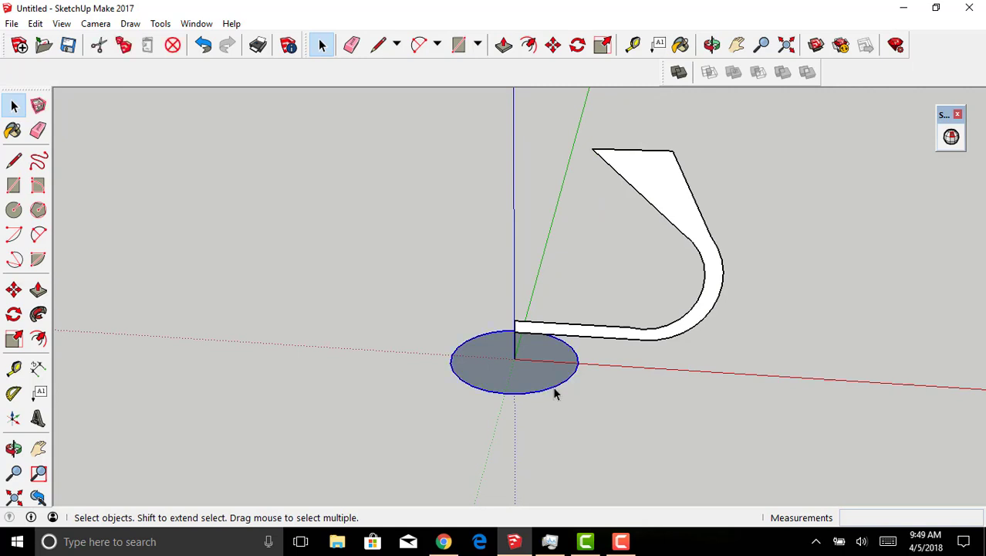
pyautogui.click(160, 24)
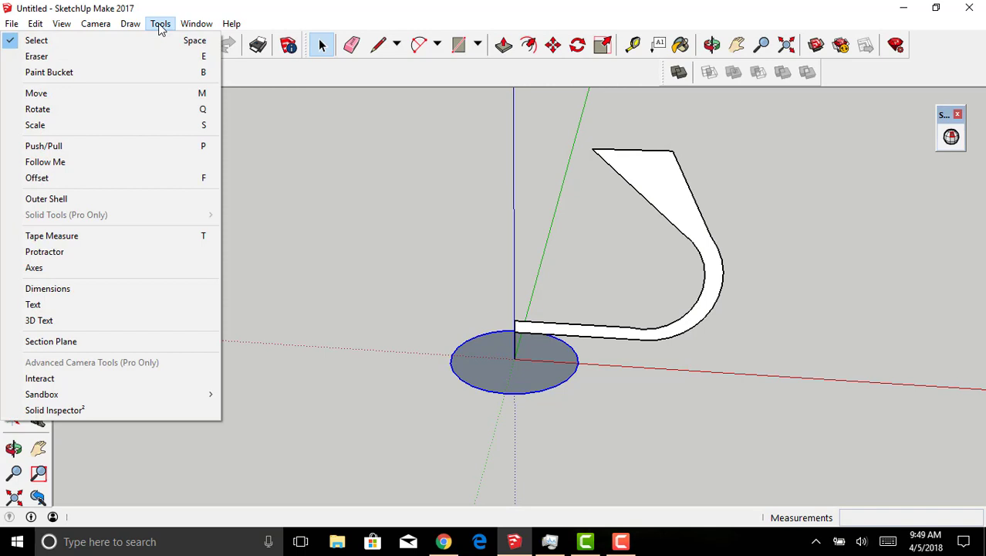
pyautogui.click(147, 163)
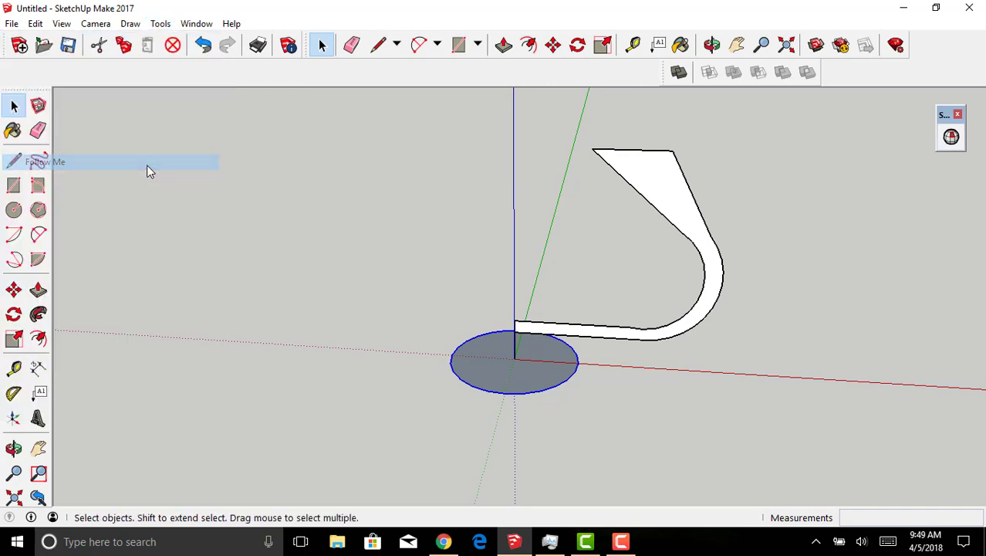
pyautogui.click(659, 188)
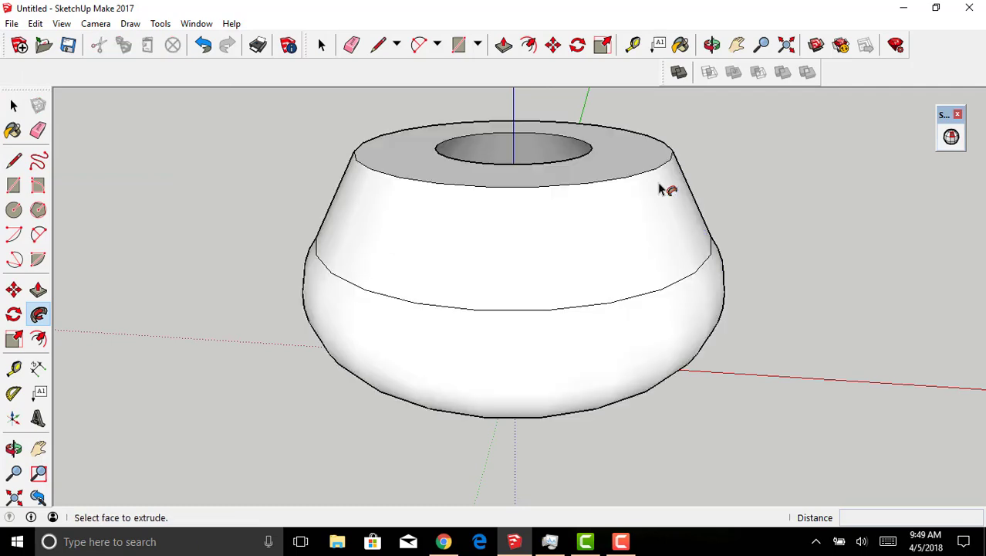
# - Erase the circular path beneath the revolved vessel
pyautogui.click(712, 45)
pyautogui.moveTo(678, 352)
pyautogui.mouseDown()
pyautogui.moveTo(623, 266)
pyautogui.moveTo(770, 310)
pyautogui.moveTo(709, 382)
pyautogui.moveTo(490, 379)
pyautogui.moveTo(236, 347)
pyautogui.moveTo(210, 369)
pyautogui.mouseUp()
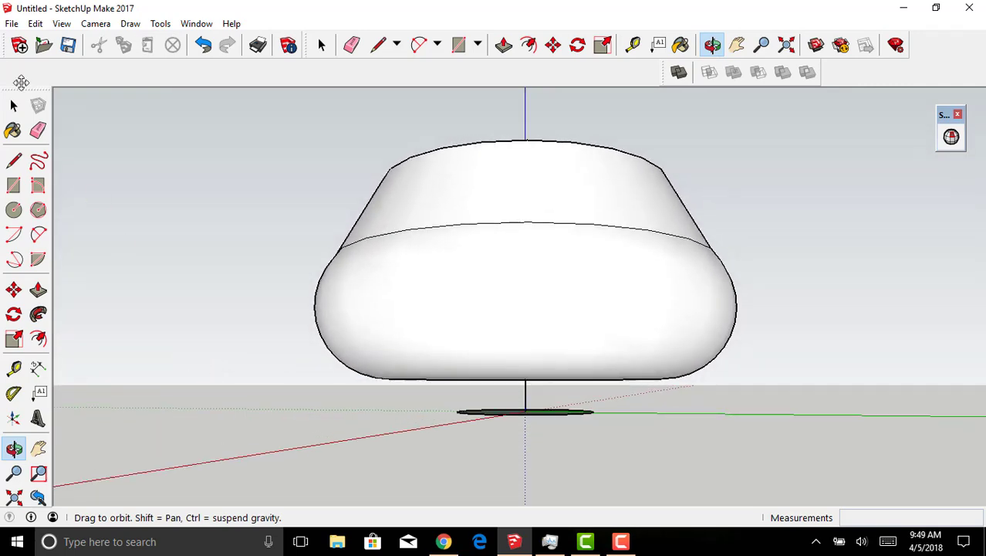
pyautogui.click(37, 130)
pyautogui.click(539, 413)
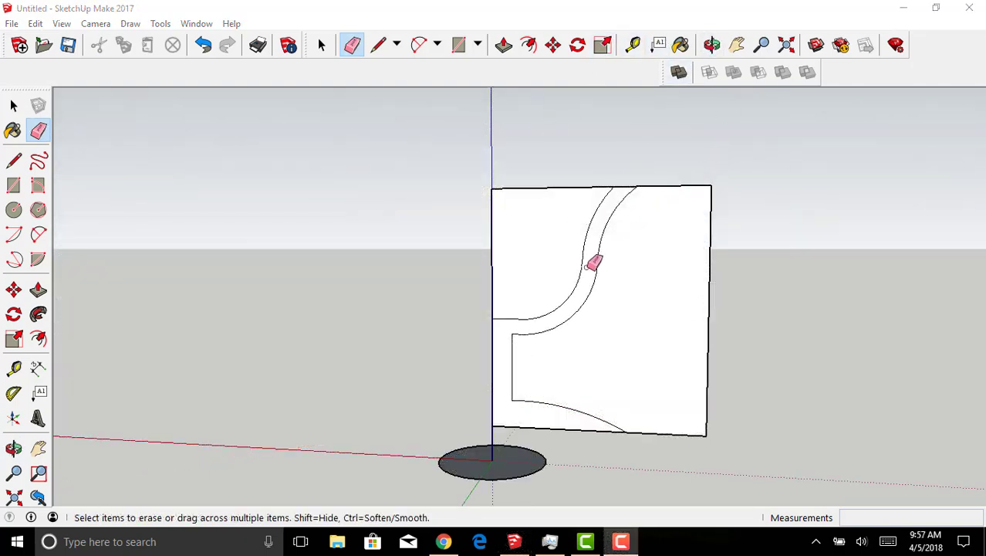
# - Erase the rectangle's leftover edges around the goblet outline and inside its bowl so only the cup, stem and base profile remains
pyautogui.click(711, 45)
pyautogui.moveTo(725, 324); pyautogui.dragTo(641, 190)
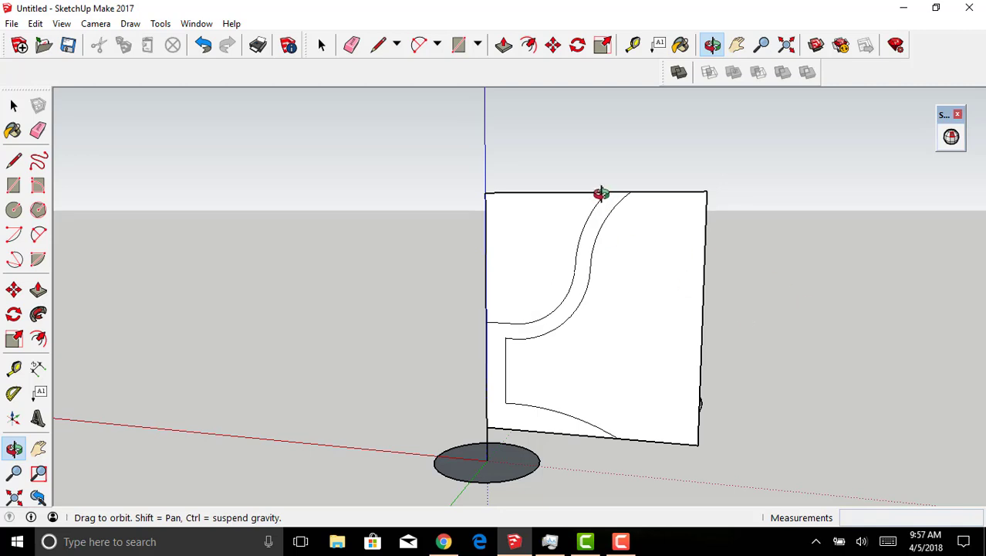
pyautogui.click(351, 45)
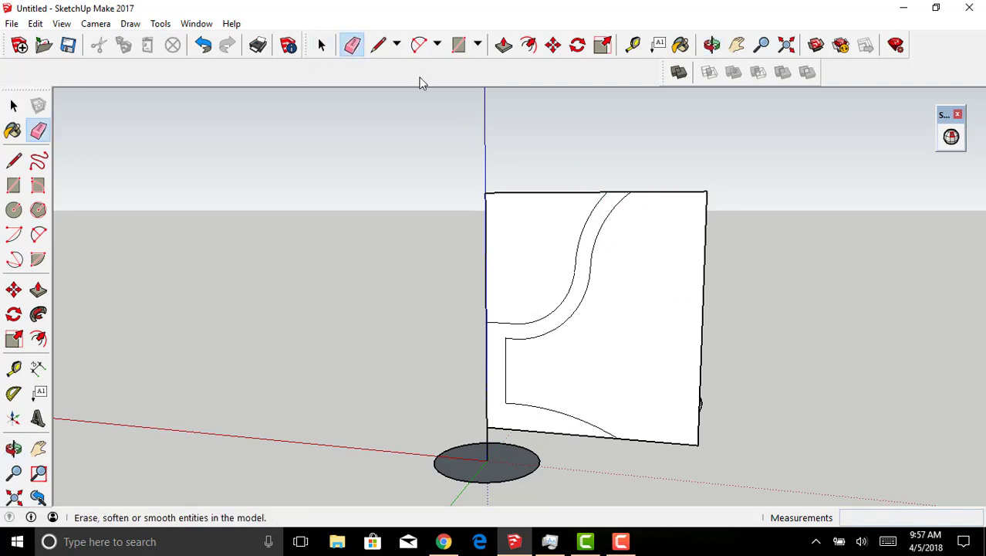
pyautogui.moveTo(706, 200); pyautogui.dragTo(704, 192)
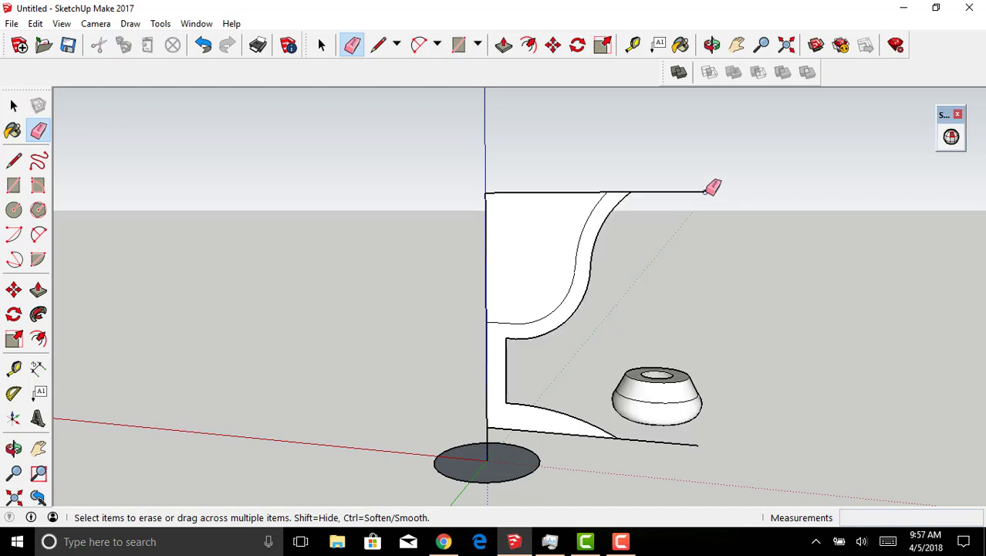
pyautogui.click(700, 191)
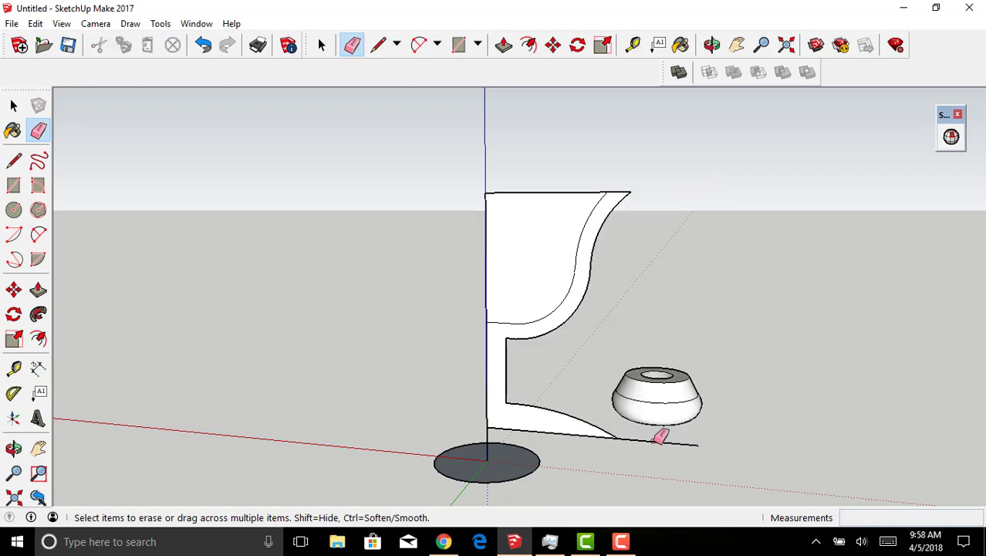
pyautogui.click(662, 443)
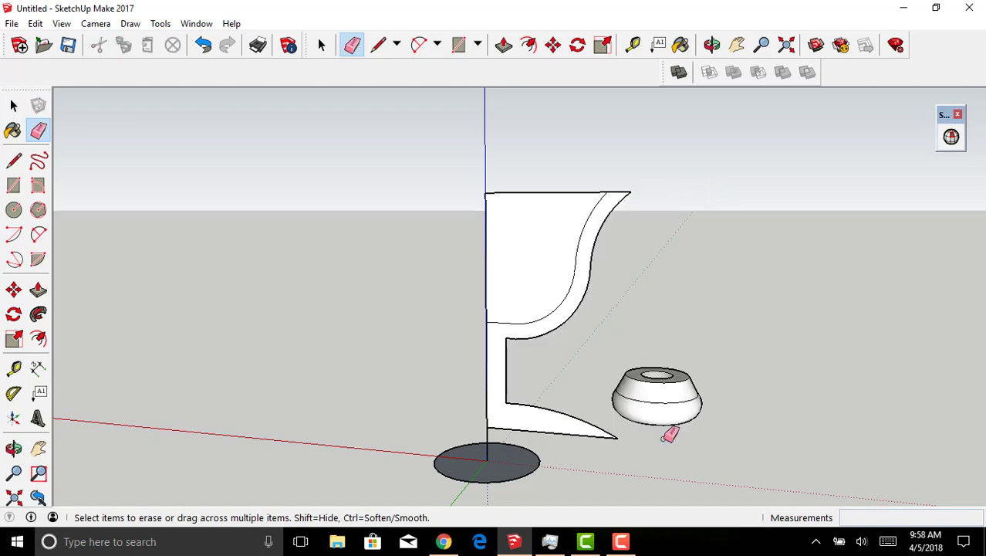
pyautogui.click(486, 194)
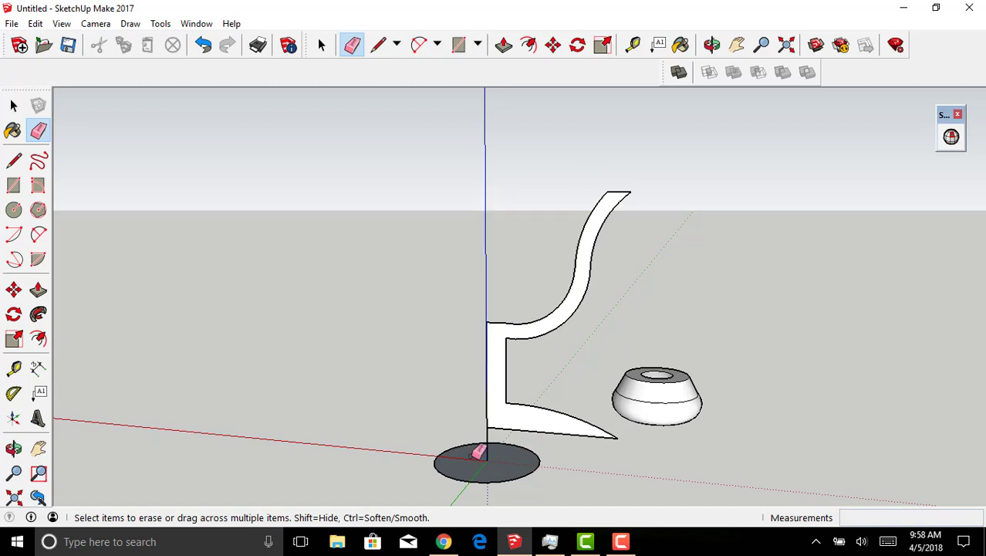
# - Sweep the goblet profile around the circle's edge with Follow Me to form the full goblet
pyautogui.click(13, 106)
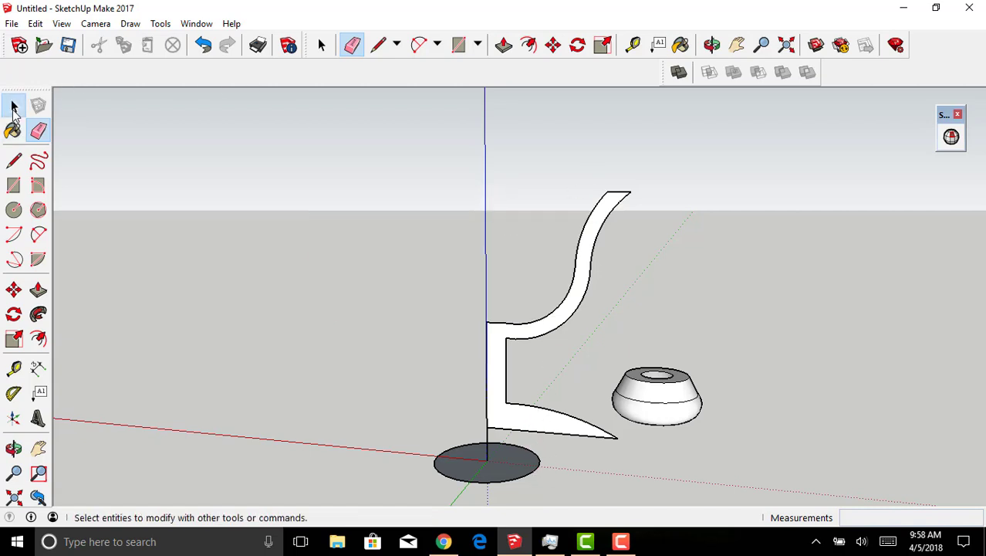
pyautogui.click(508, 483)
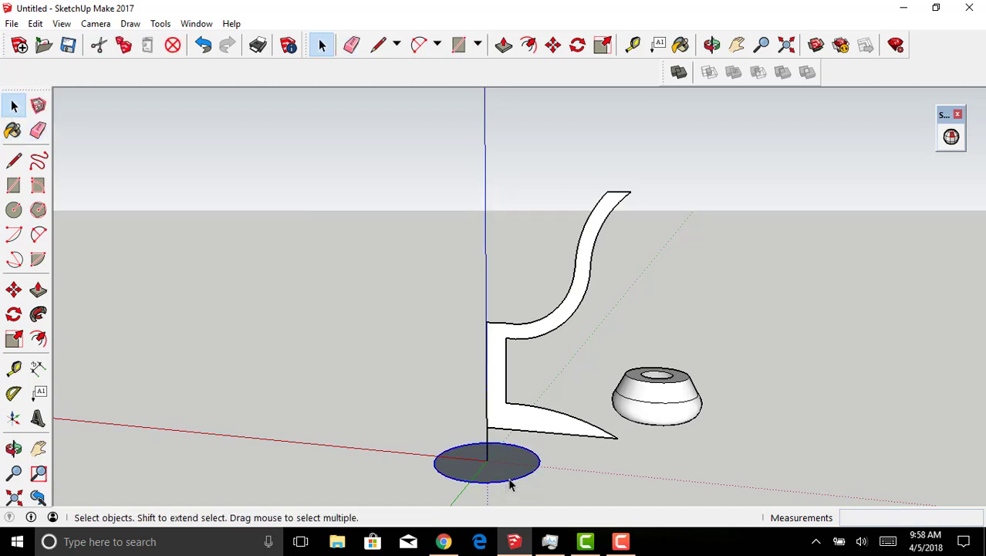
pyautogui.click(166, 24)
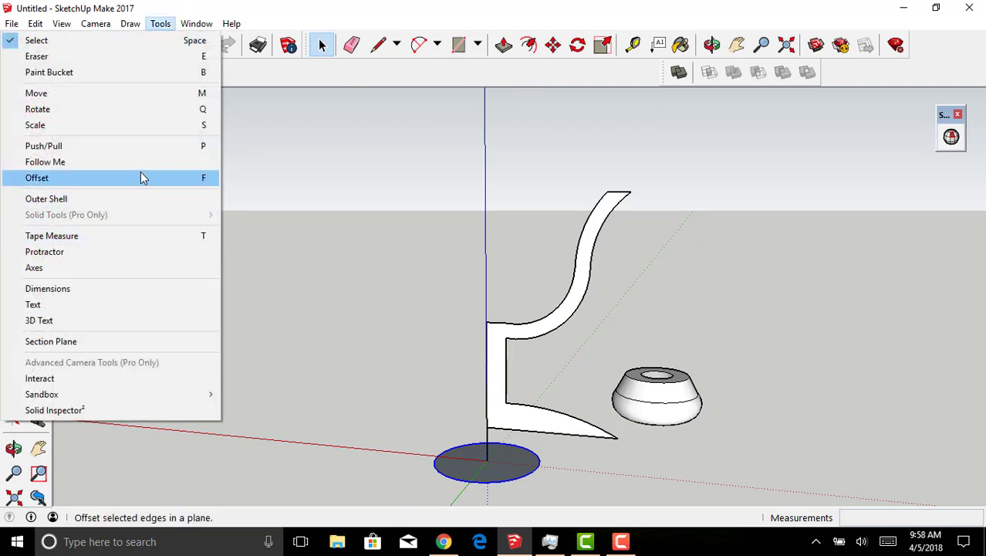
pyautogui.click(140, 160)
pyautogui.click(497, 378)
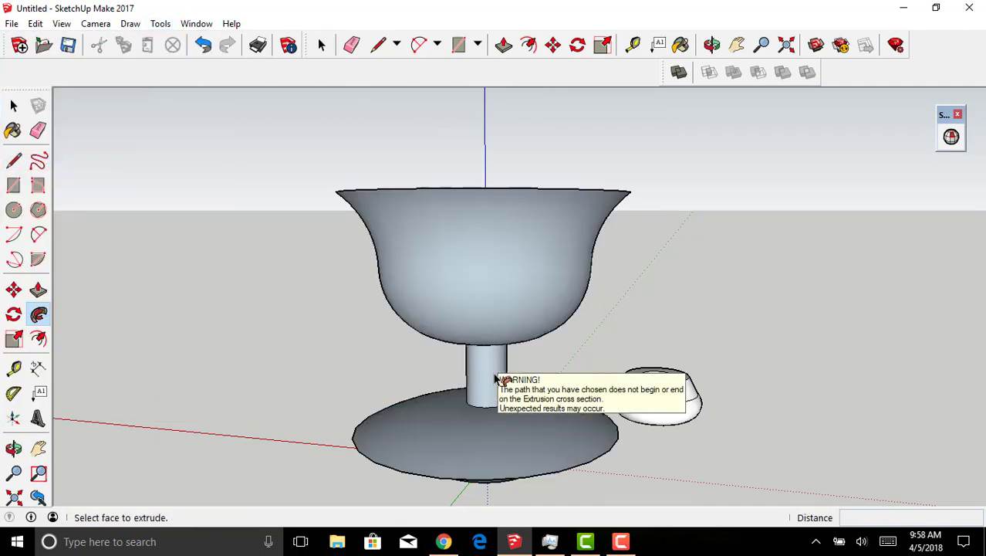
# - Check the goblet with Solid Inspector² and run Fix All on the detected errors
pyautogui.click(712, 45)
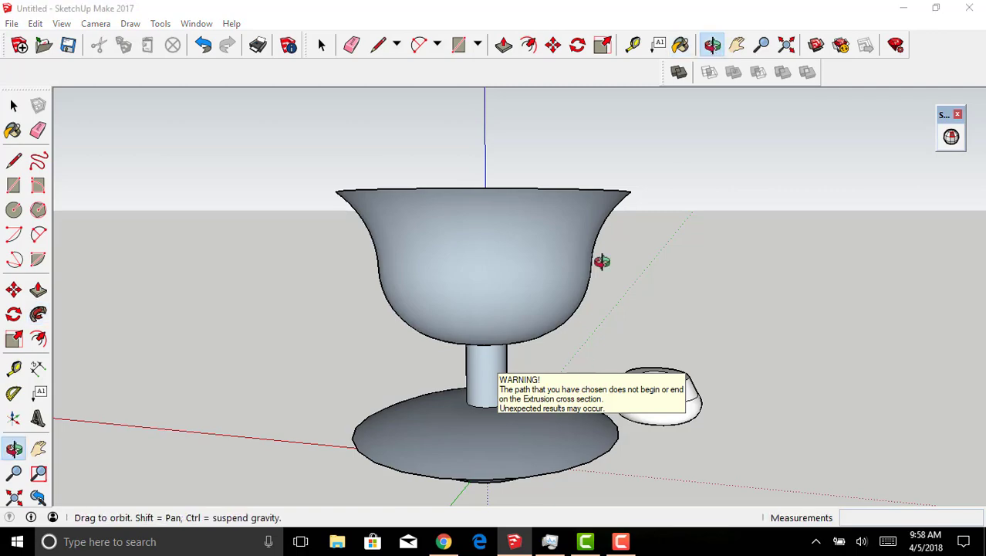
pyautogui.moveTo(573, 371)
pyautogui.mouseDown()
pyautogui.moveTo(619, 124)
pyautogui.moveTo(710, 247)
pyautogui.moveTo(529, 378)
pyautogui.moveTo(284, 376)
pyautogui.moveTo(319, 440)
pyautogui.moveTo(502, 381)
pyautogui.moveTo(707, 230)
pyautogui.moveTo(665, 295)
pyautogui.moveTo(632, 414)
pyautogui.moveTo(586, 477)
pyautogui.moveTo(432, 452)
pyautogui.moveTo(369, 467)
pyautogui.moveTo(560, 382)
pyautogui.mouseUp()
pyautogui.click(161, 23)
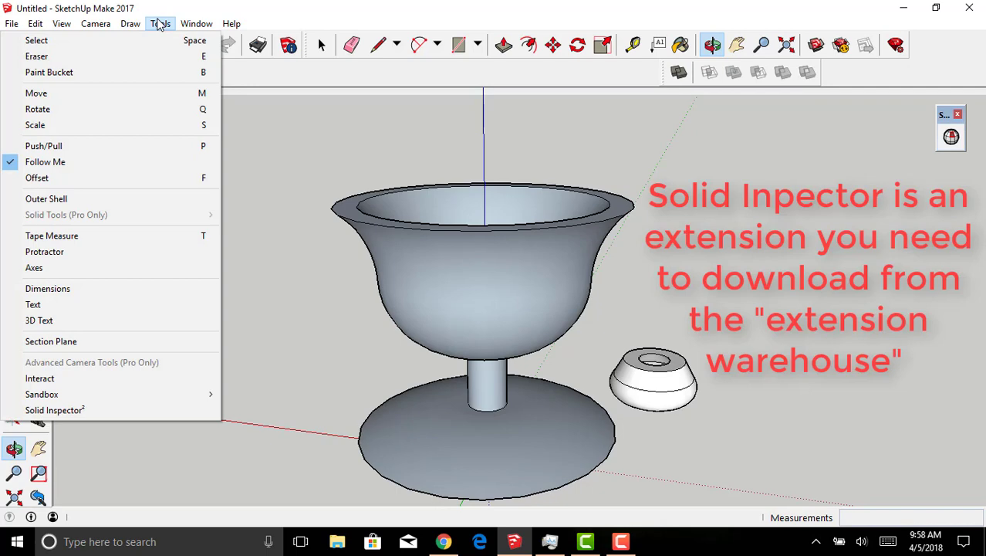
pyautogui.click(132, 411)
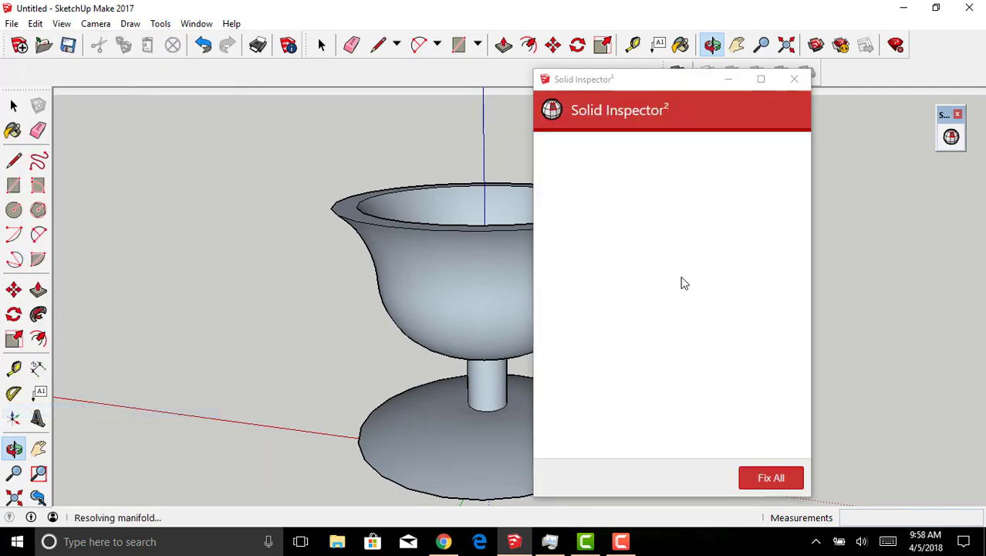
pyautogui.click(771, 477)
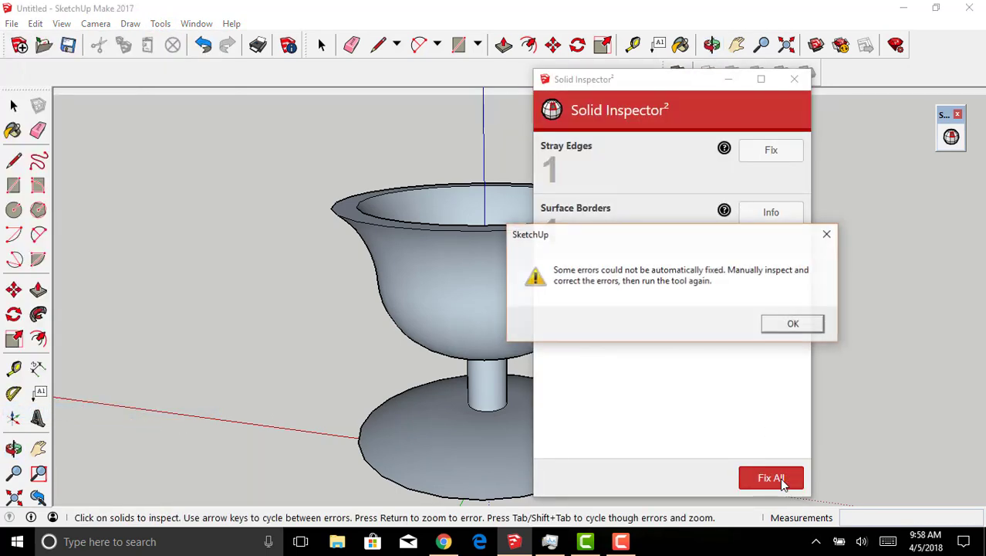
pyautogui.click(795, 323)
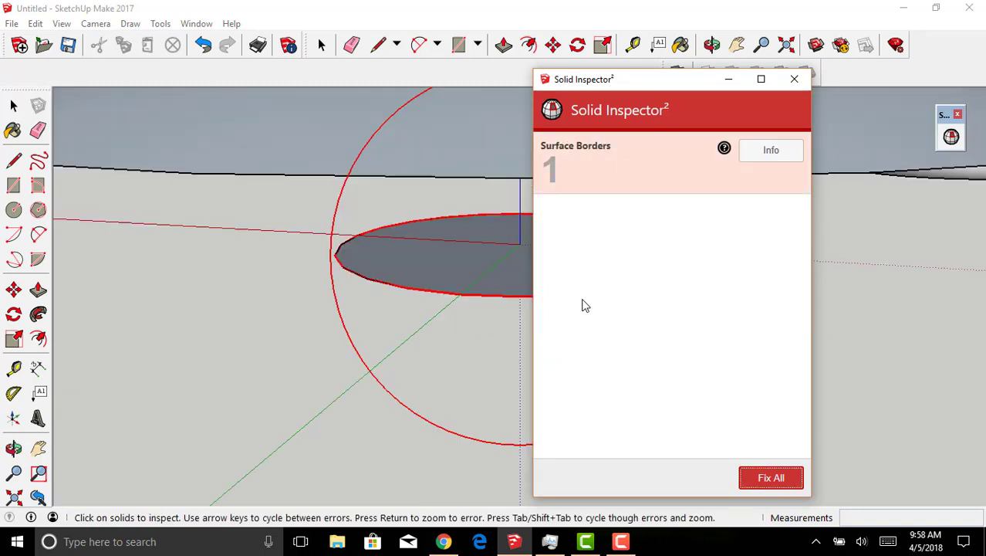
# - Close Solid Inspector² and erase the leftover path circle under the goblet's base
pyautogui.moveTo(669, 86); pyautogui.dragTo(164, 224)
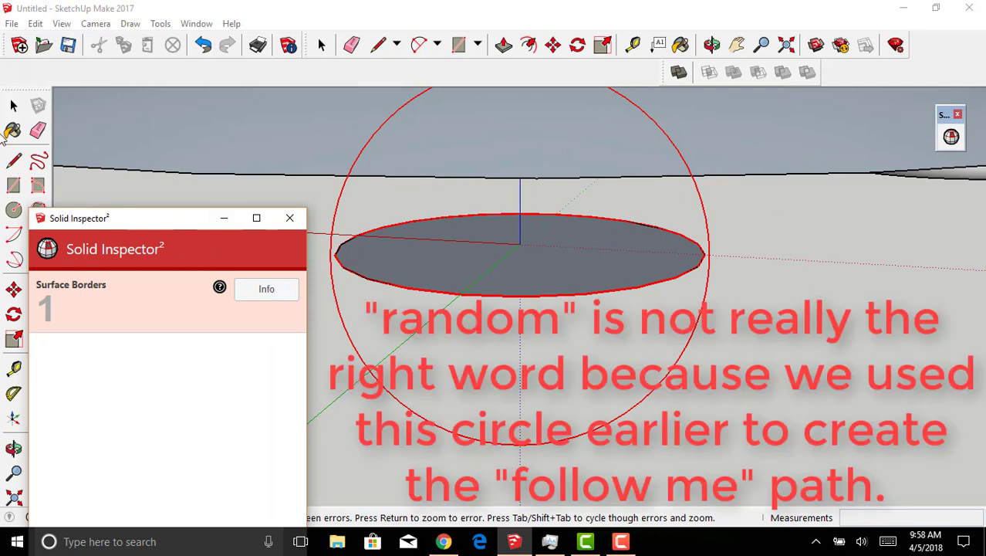
pyautogui.click(290, 217)
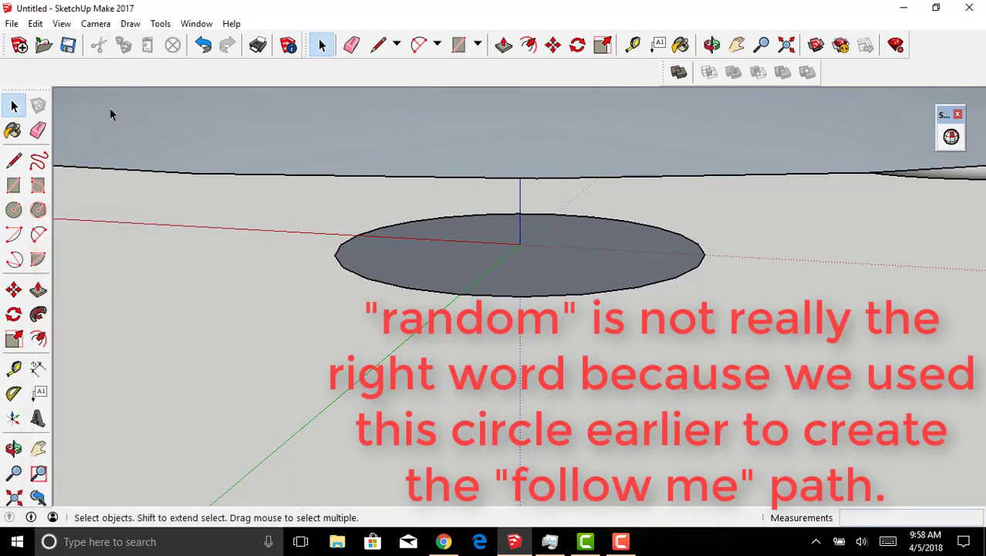
pyautogui.click(38, 130)
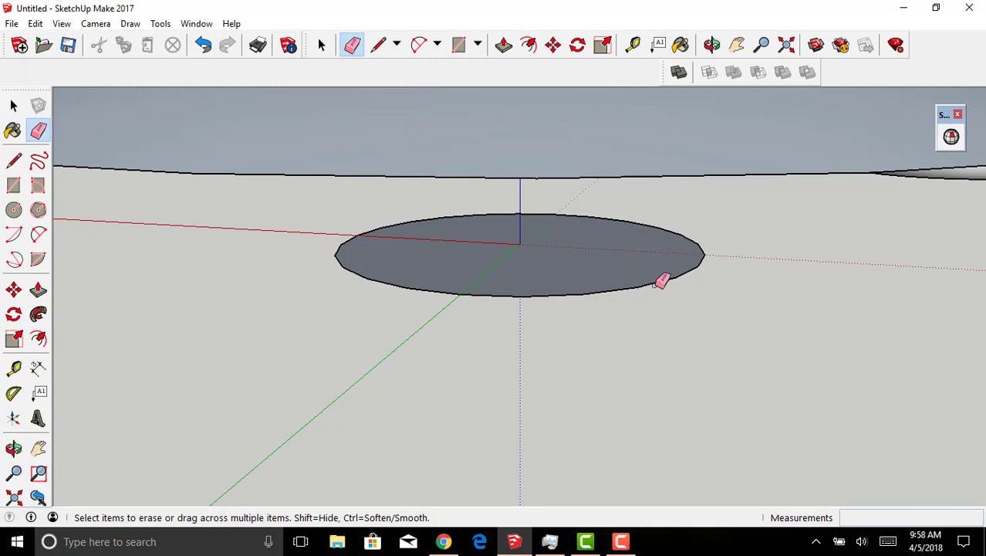
pyautogui.moveTo(657, 281); pyautogui.dragTo(688, 275)
# - Run Solid Inspector² again, fix the goblet's reversed faces, and inspect the repaired model from other angles
pyautogui.scroll(-8, 656, 302)
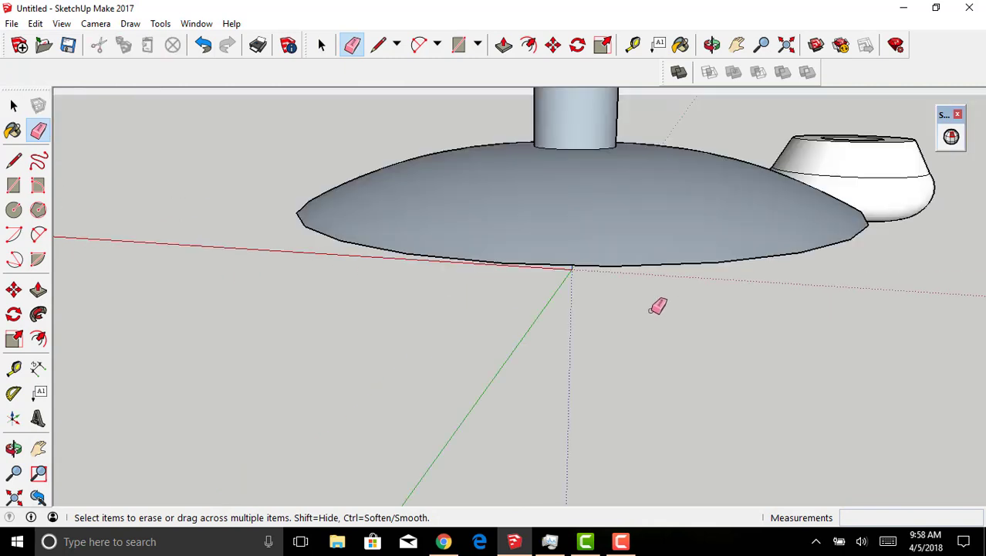
pyautogui.click(951, 137)
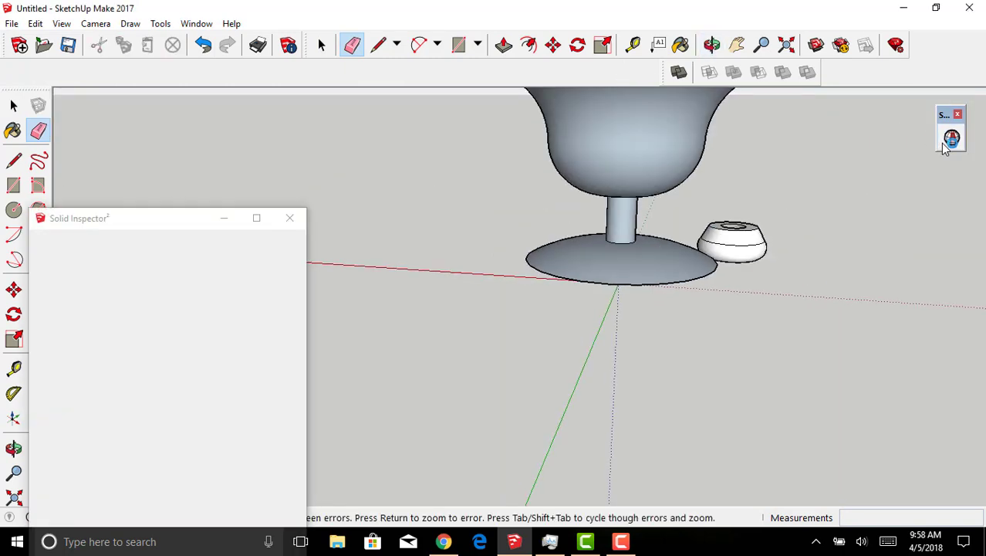
pyautogui.click(264, 290)
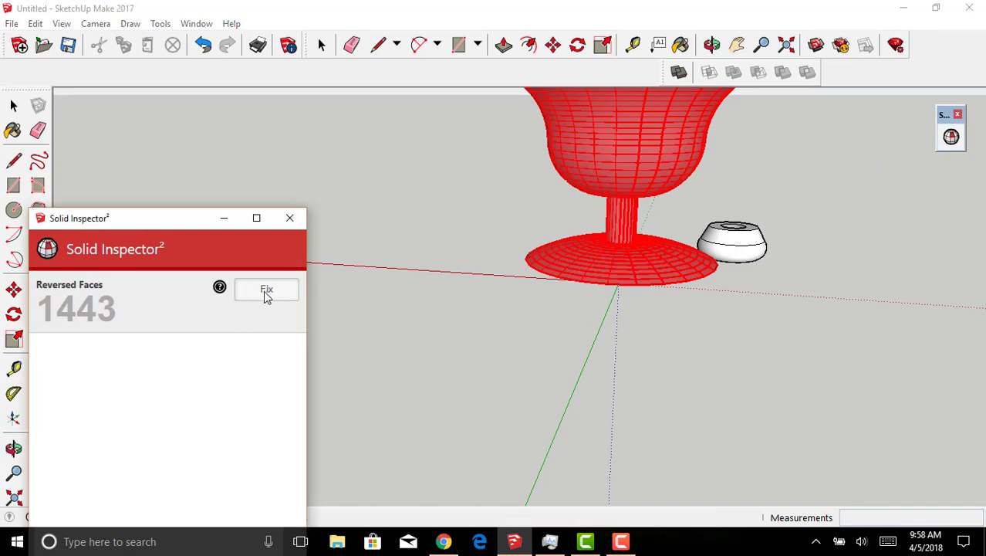
pyautogui.scroll(-3, 571, 236)
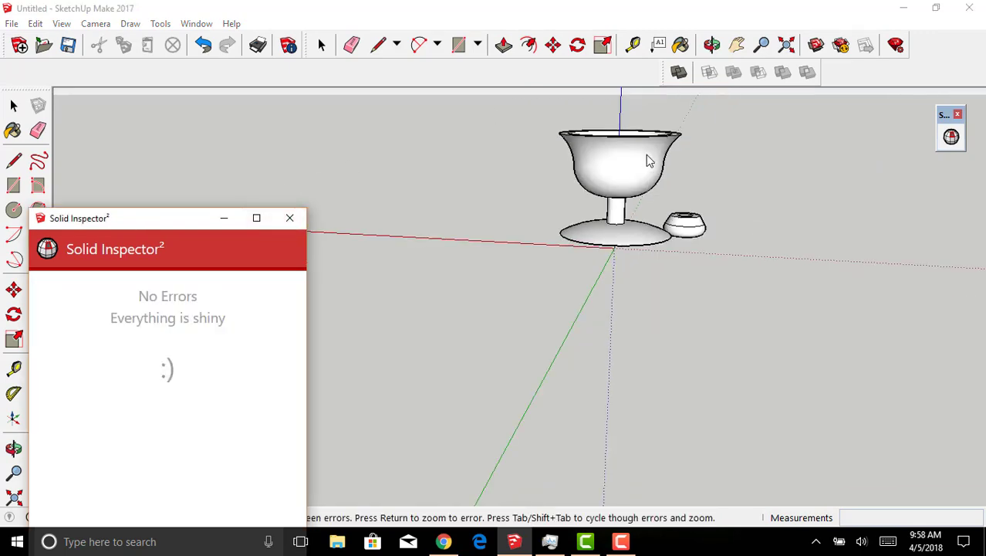
pyautogui.scroll(6, 645, 158)
pyautogui.click(712, 44)
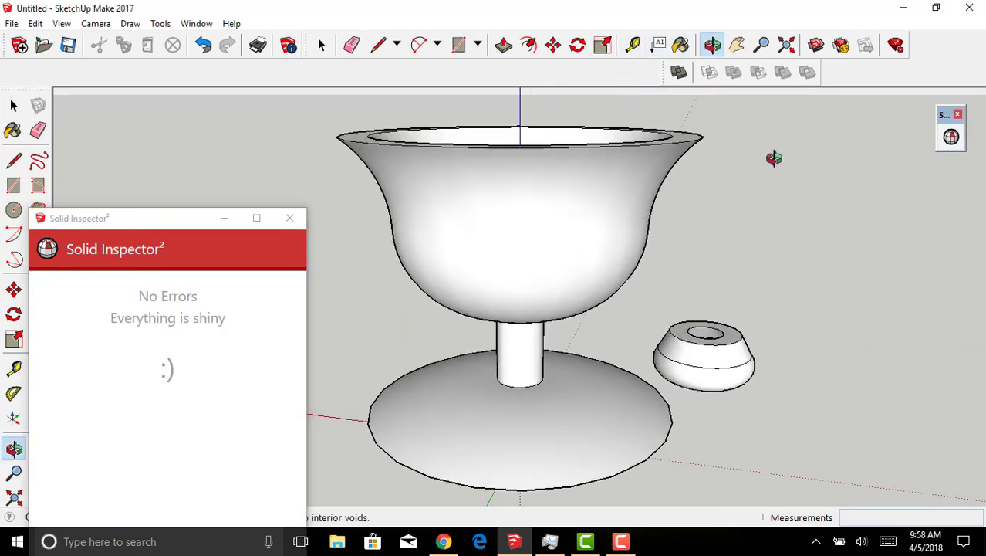
pyautogui.moveTo(773, 156); pyautogui.dragTo(451, 419)
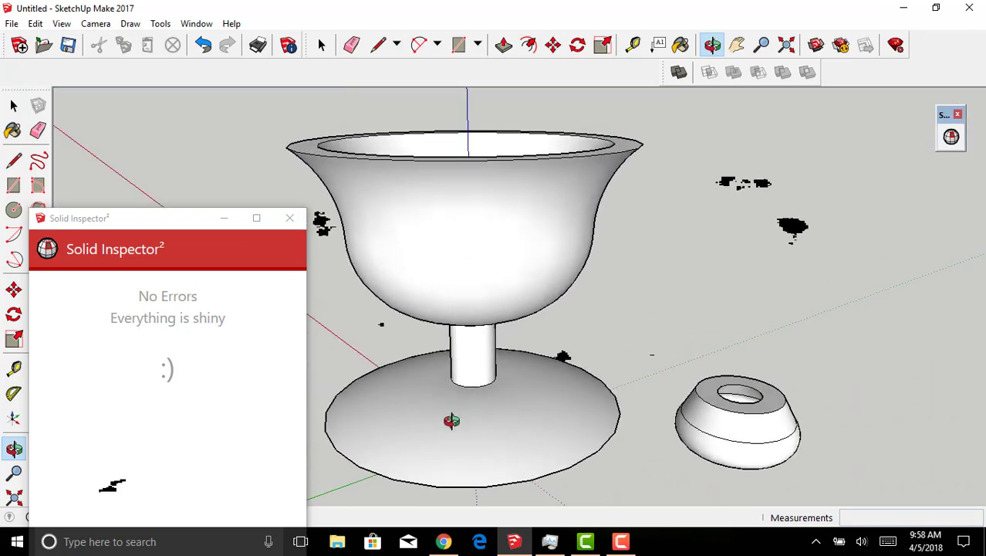